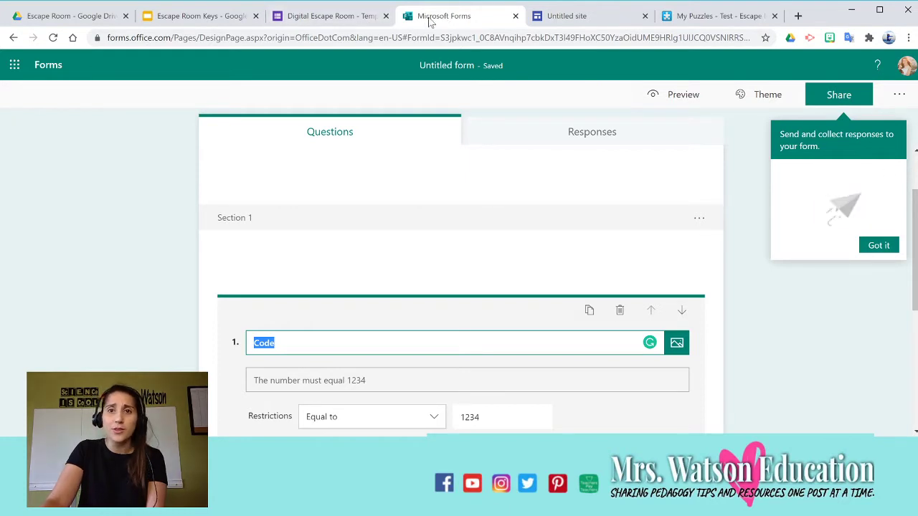
Open the Digital Escape Room template, check Drive's New > More menu and Escape Room Keys, then return.
click(356, 19)
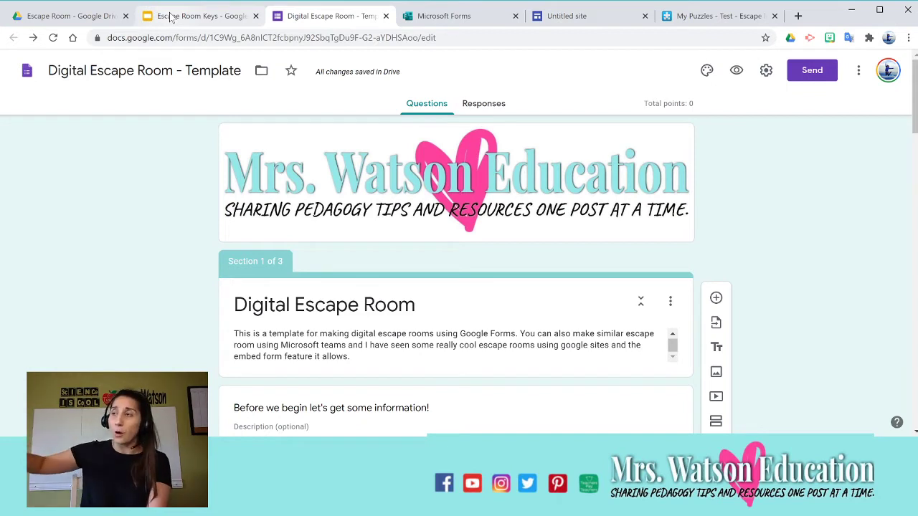
click(104, 17)
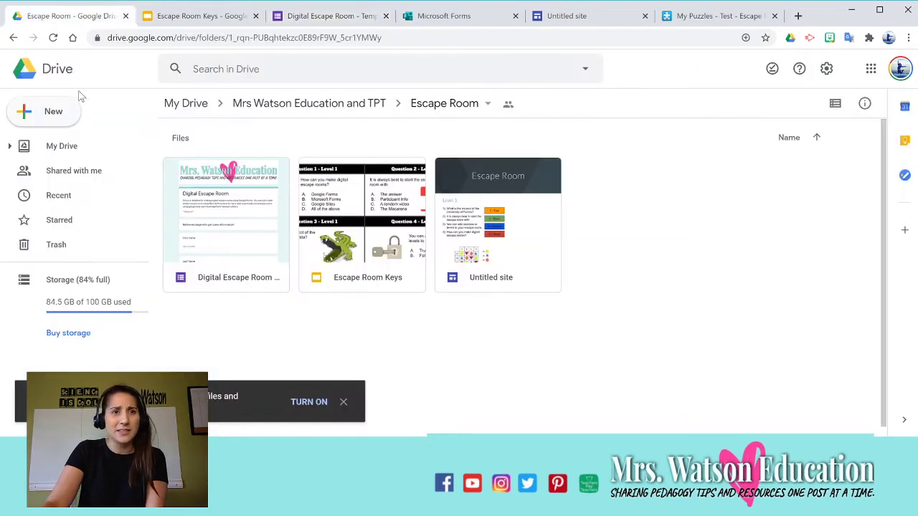
click(47, 114)
mouse_move(168, 262)
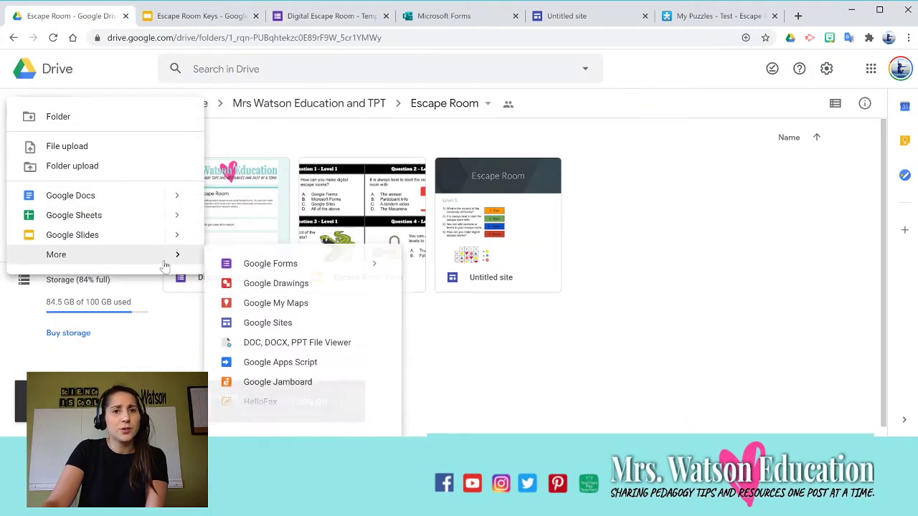
click(192, 15)
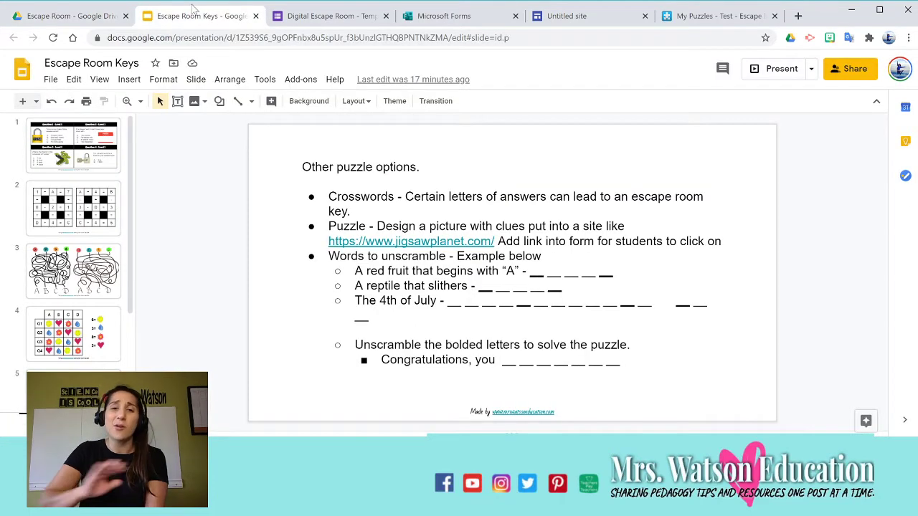
click(315, 16)
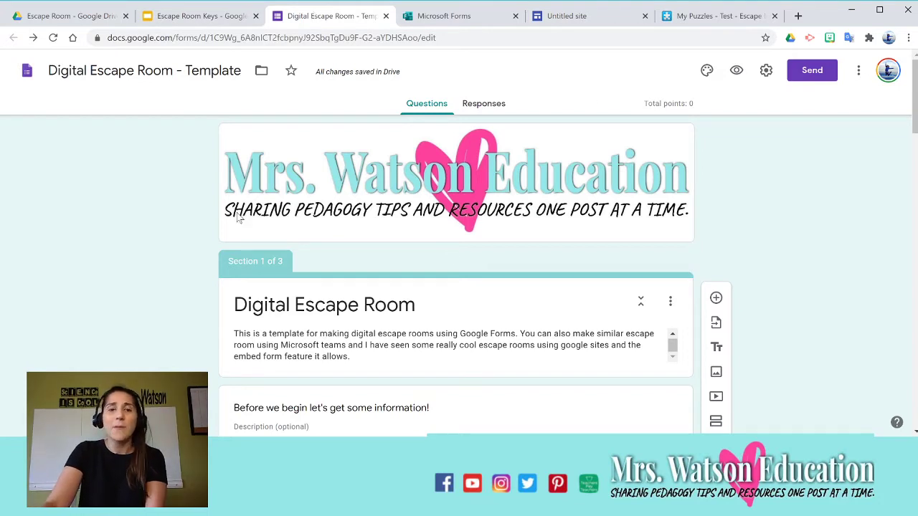
scroll(239, 215, down, 2)
scroll(309, 222, down, 2)
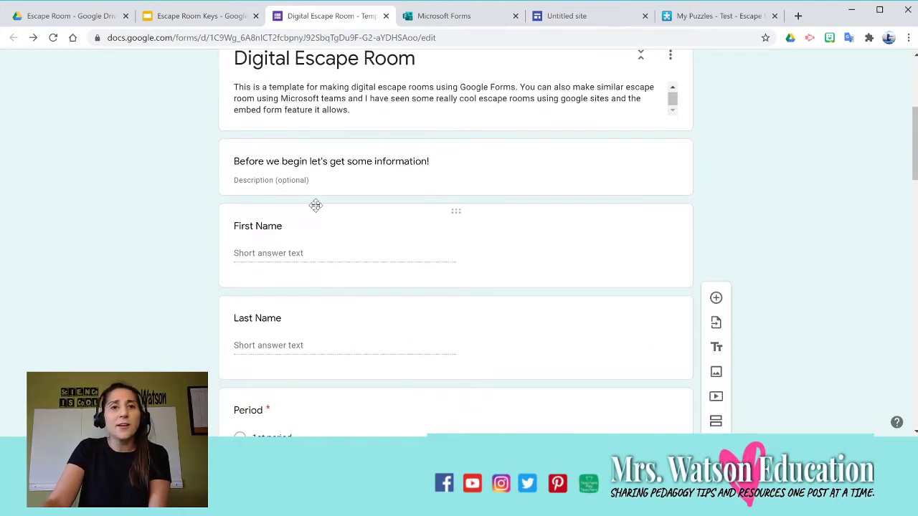
scroll(529, 240, down, 3)
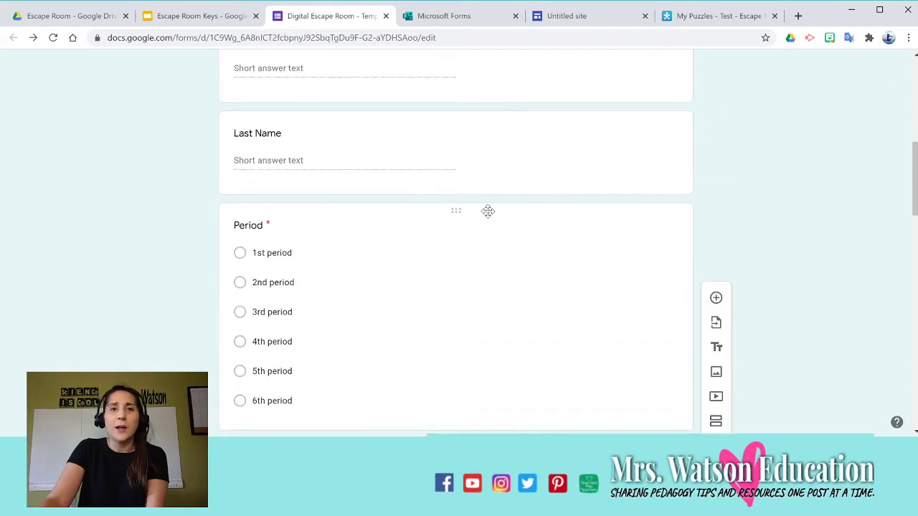
scroll(401, 172, up, 2)
scroll(290, 206, down, 3)
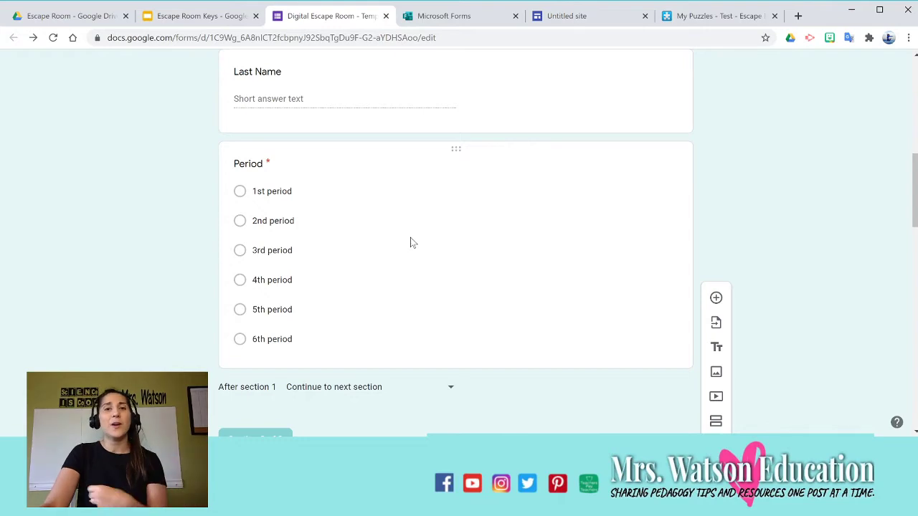
scroll(411, 239, up, 3)
scroll(411, 243, down, 3)
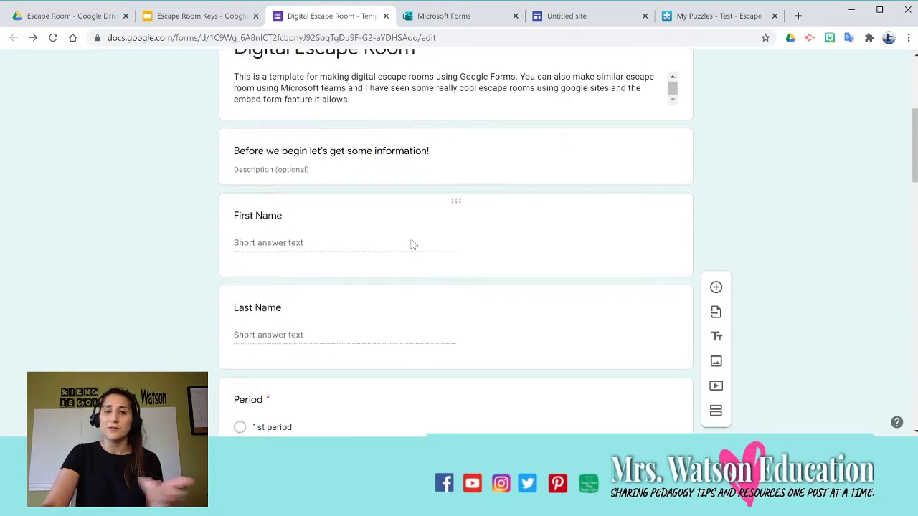
scroll(411, 243, down, 2)
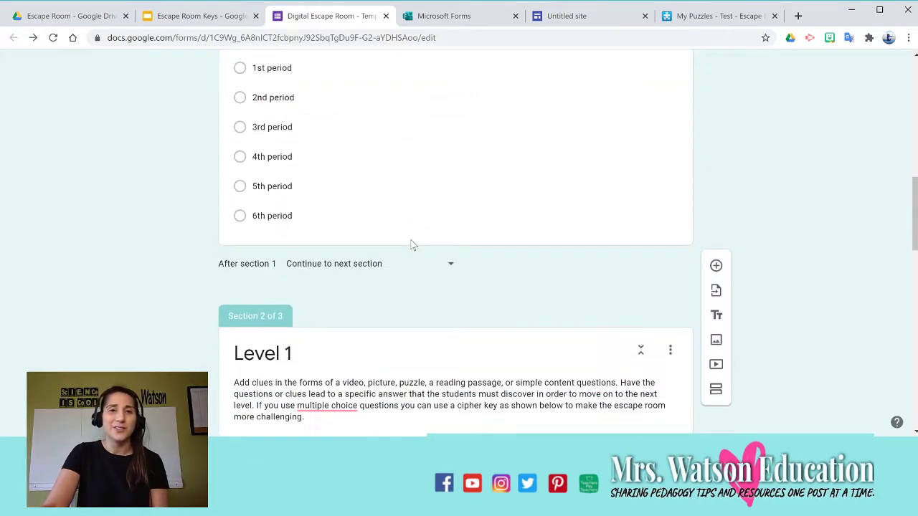
scroll(410, 242, up, 3)
scroll(432, 297, down, 3)
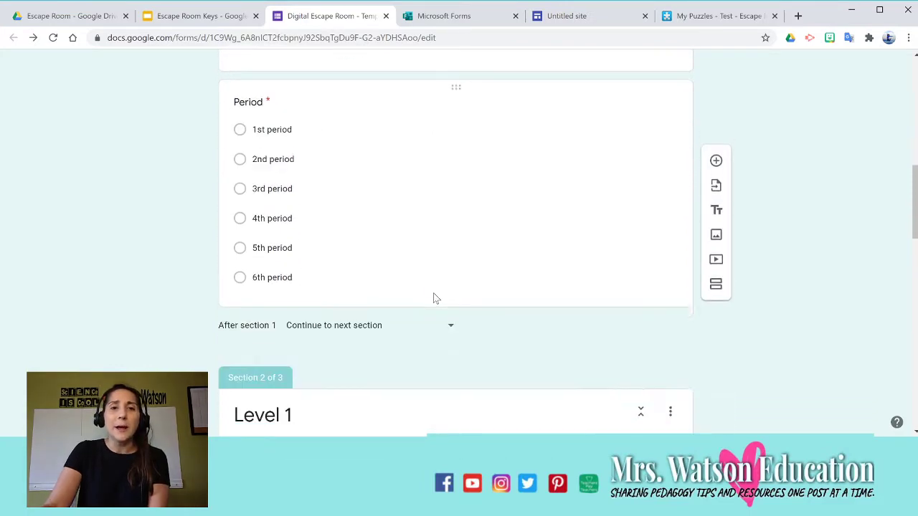
scroll(483, 265, up, 7)
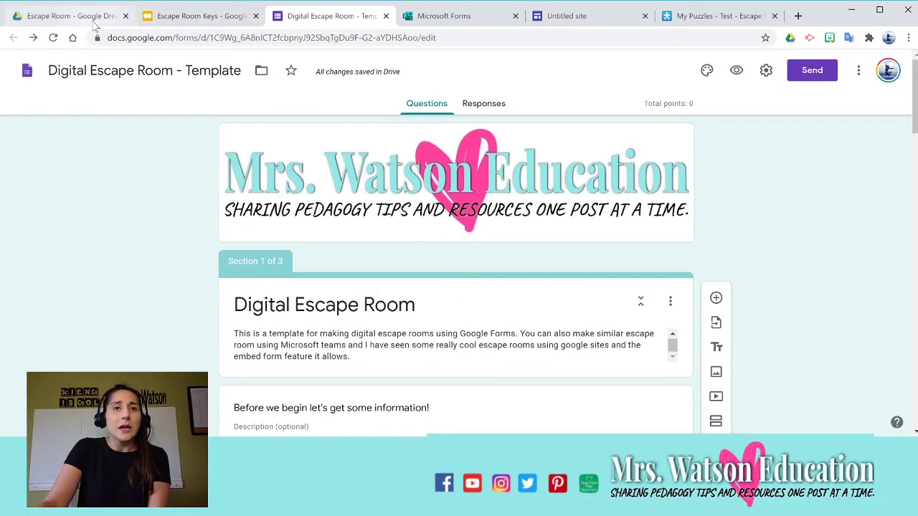
click(187, 17)
click(292, 16)
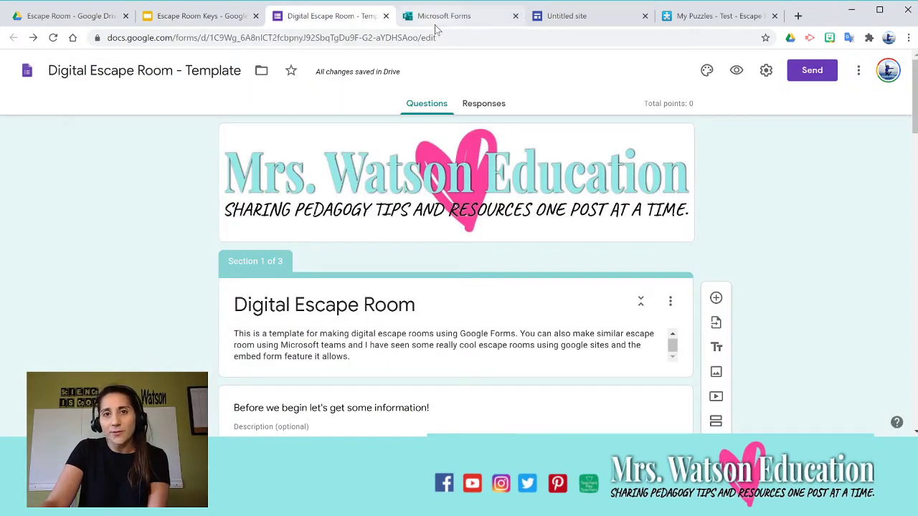
click(504, 23)
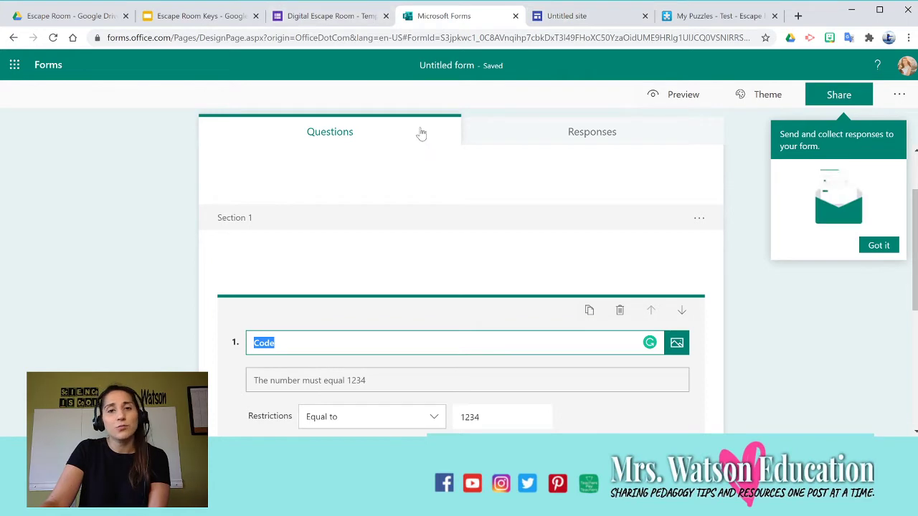
click(356, 19)
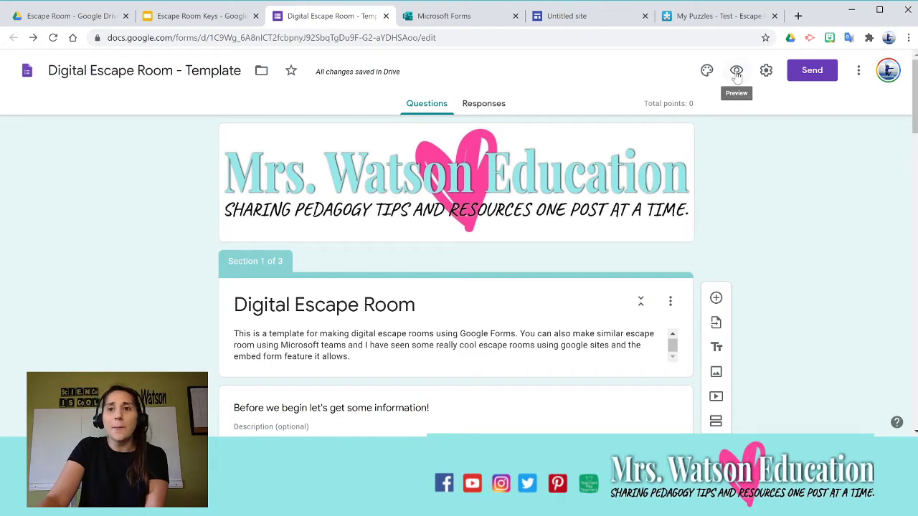
click(766, 71)
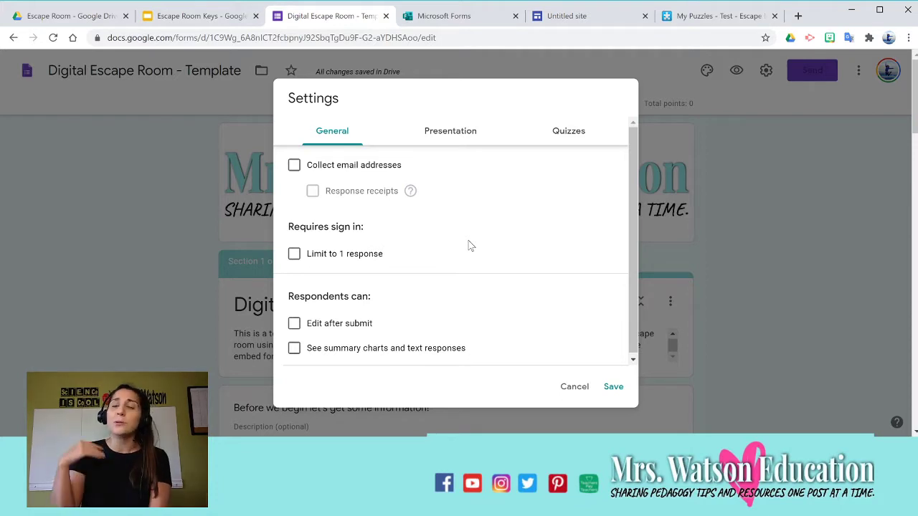
click(754, 232)
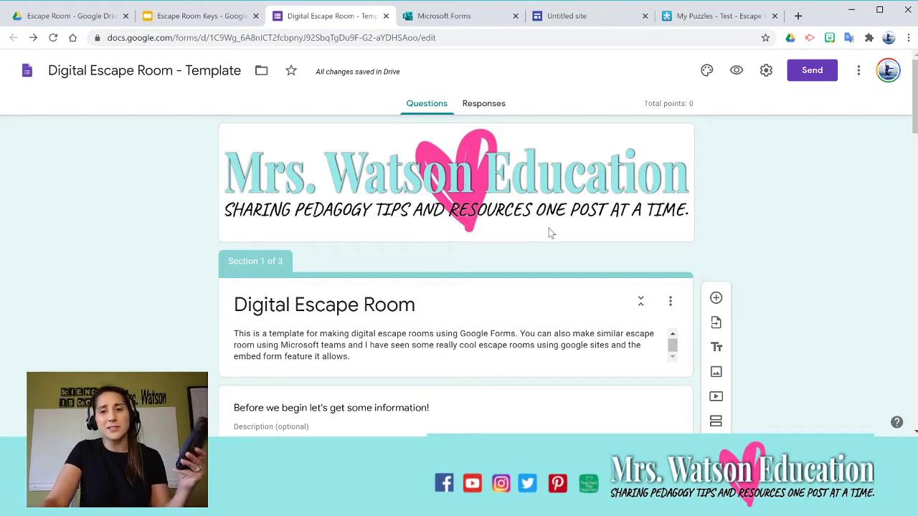
scroll(533, 230, down, 1)
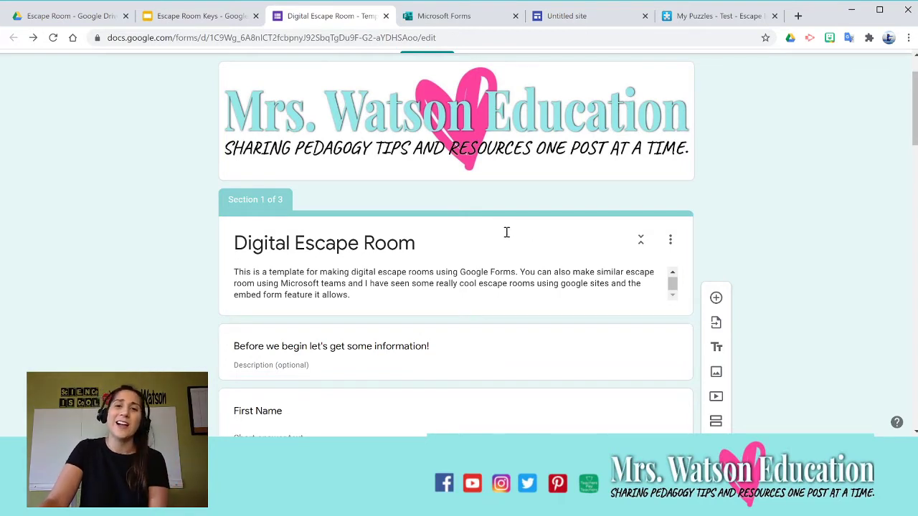
scroll(495, 232, up, 1)
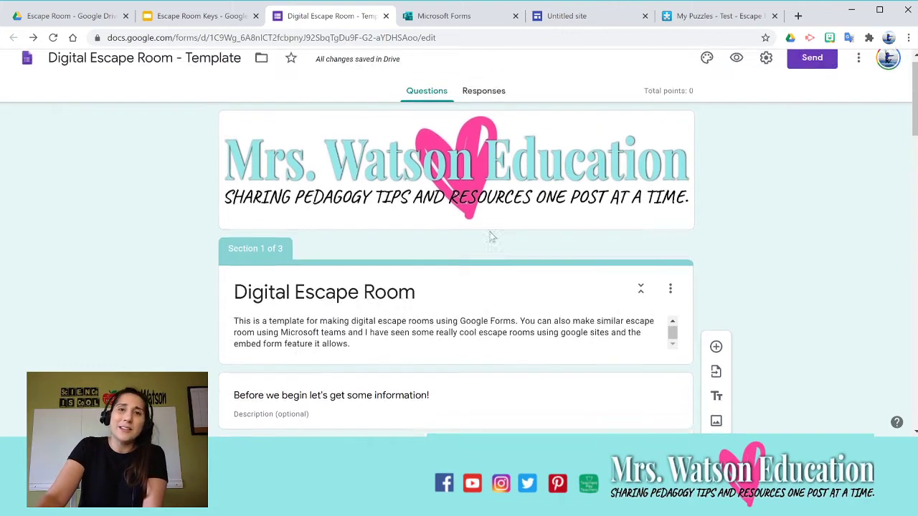
scroll(370, 244, down, 5)
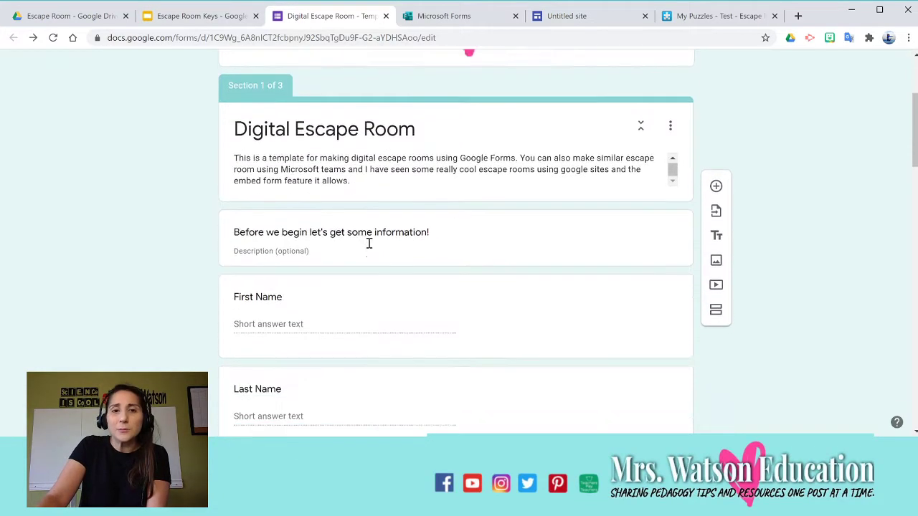
scroll(375, 242, down, 2)
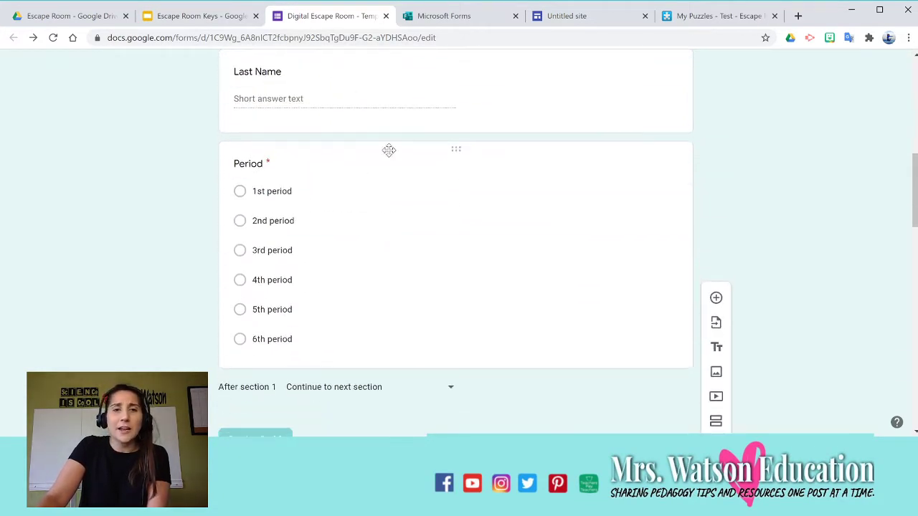
scroll(459, 172, down, 1)
scroll(445, 154, up, 4)
scroll(476, 276, down, 6)
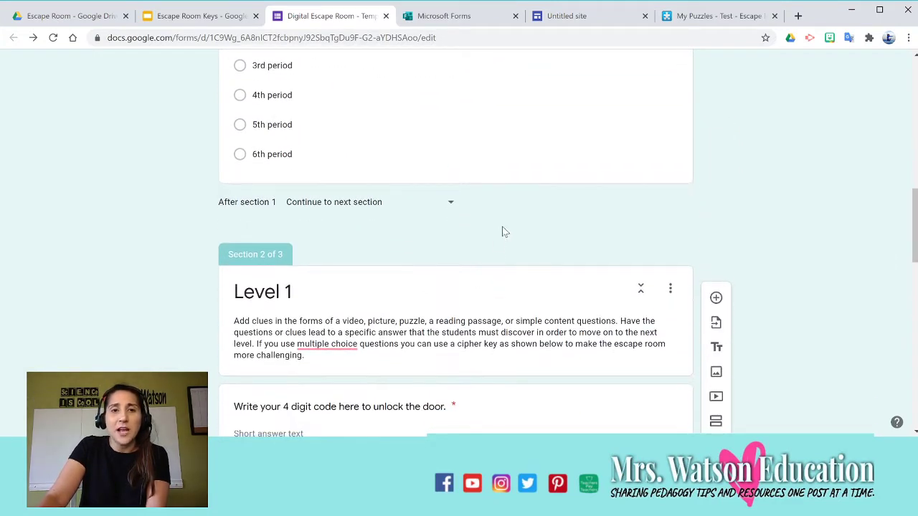
scroll(503, 229, down, 2)
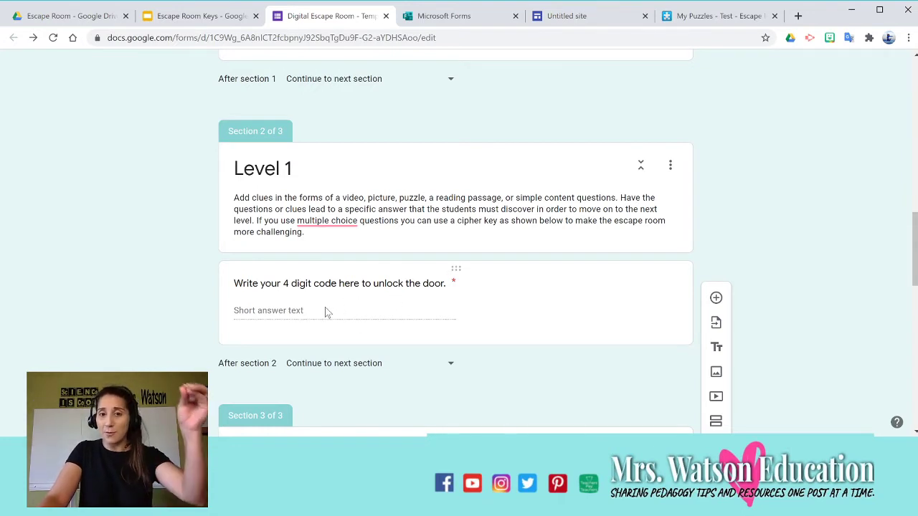
mouse_move(352, 214)
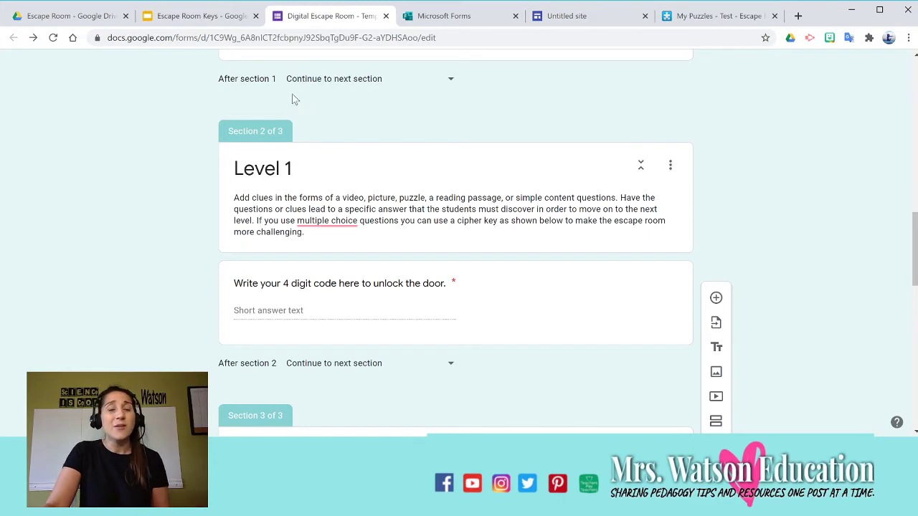
Download slide 1 of Escape Room Keys, with the Level 1 questions, as a JPEG image.
click(208, 16)
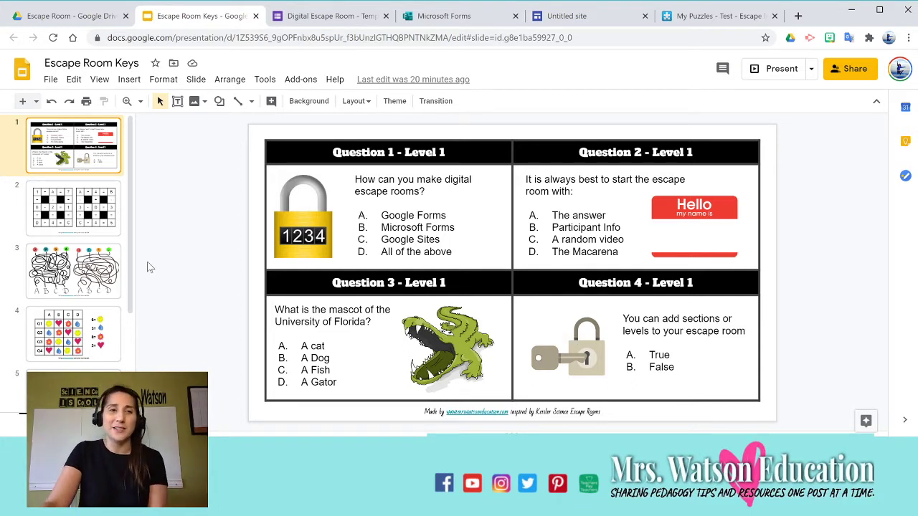
scroll(94, 213, down, 2)
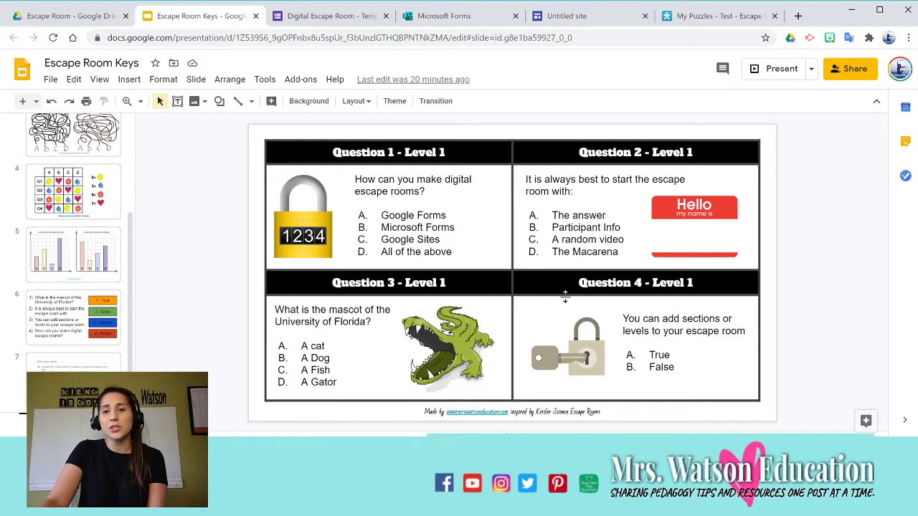
scroll(69, 239, up, 2)
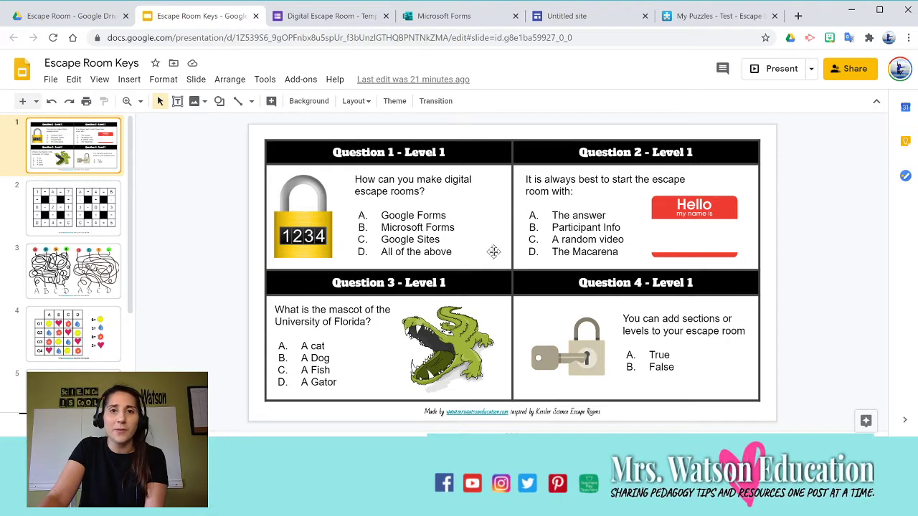
click(50, 78)
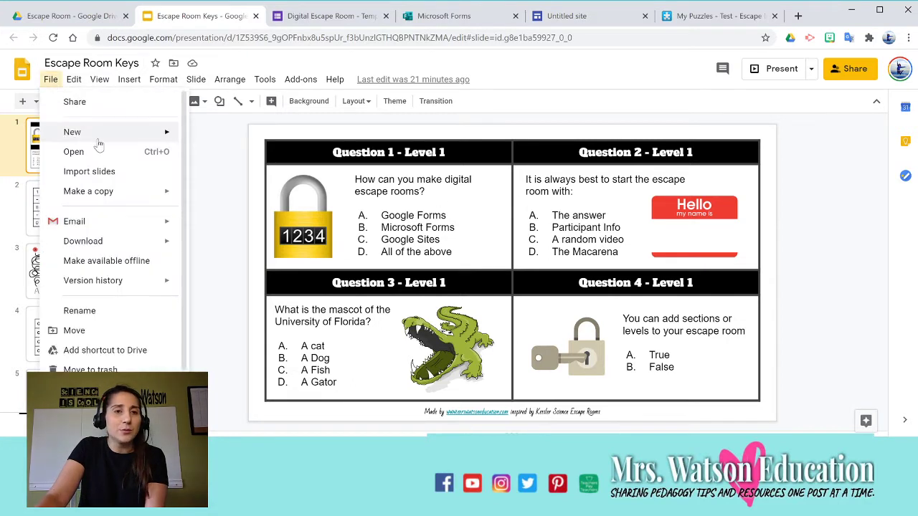
mouse_move(138, 243)
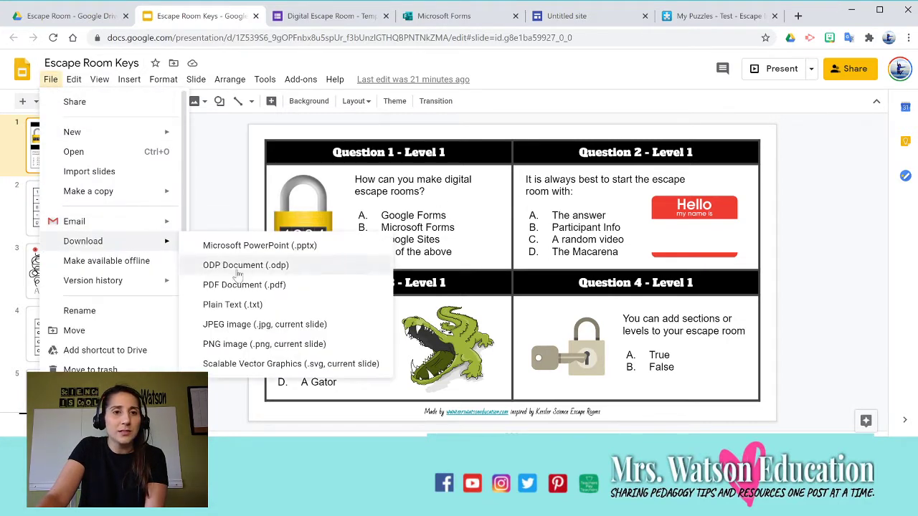
click(251, 326)
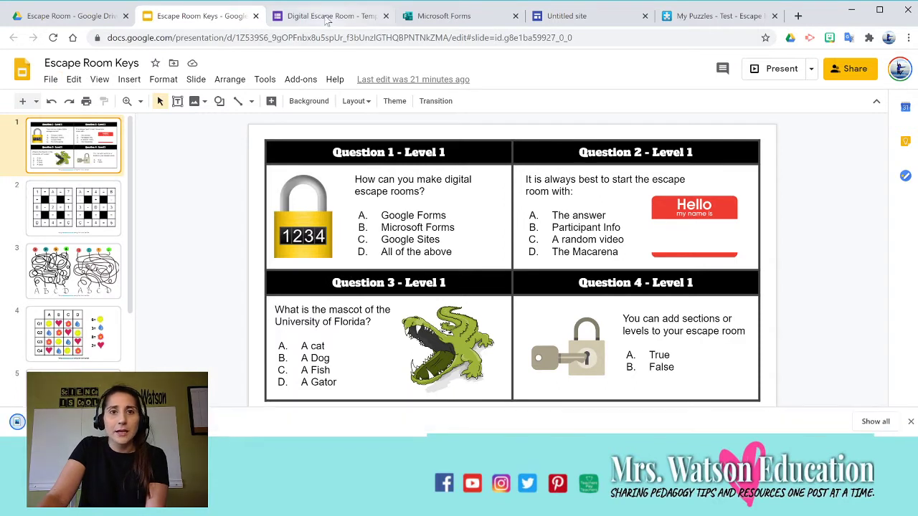
Upload the Level 1 quiz-questions image into the form's Level 1 section.
click(330, 16)
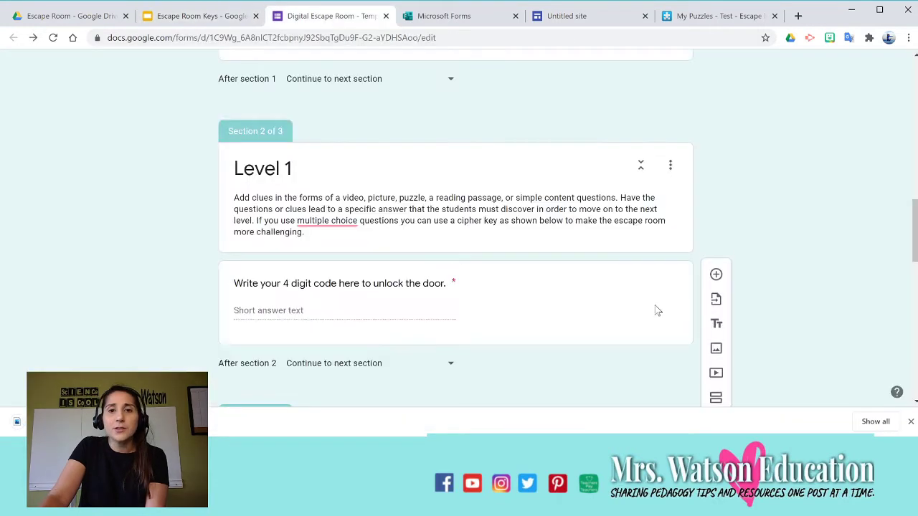
click(567, 175)
click(716, 213)
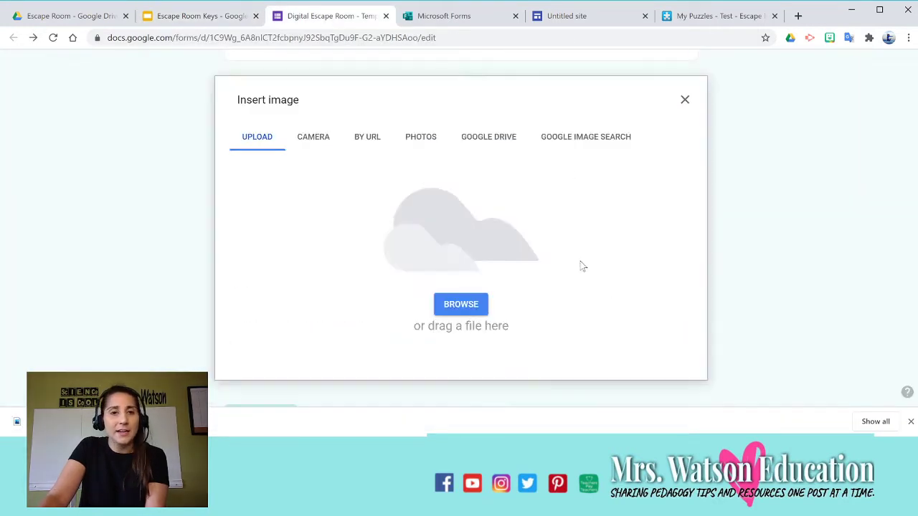
click(468, 304)
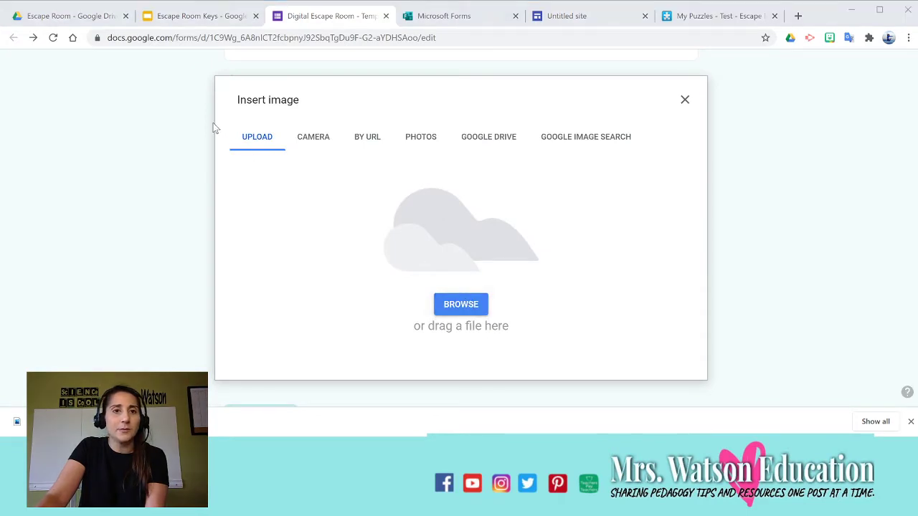
double_click(284, 265)
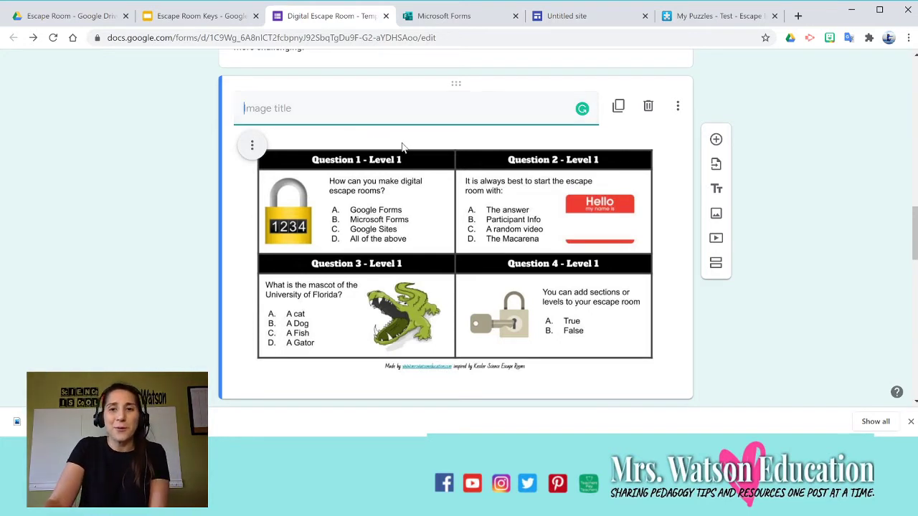
scroll(437, 165, down, 1)
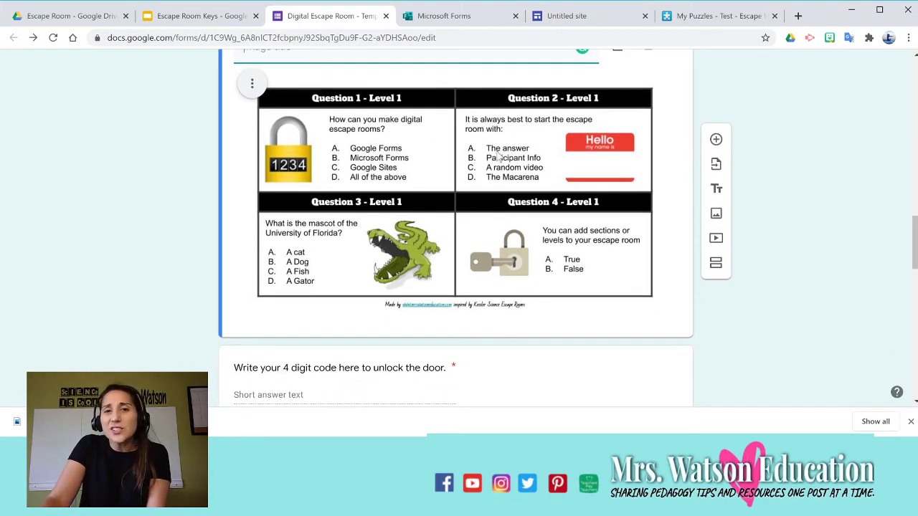
scroll(452, 219, down, 1)
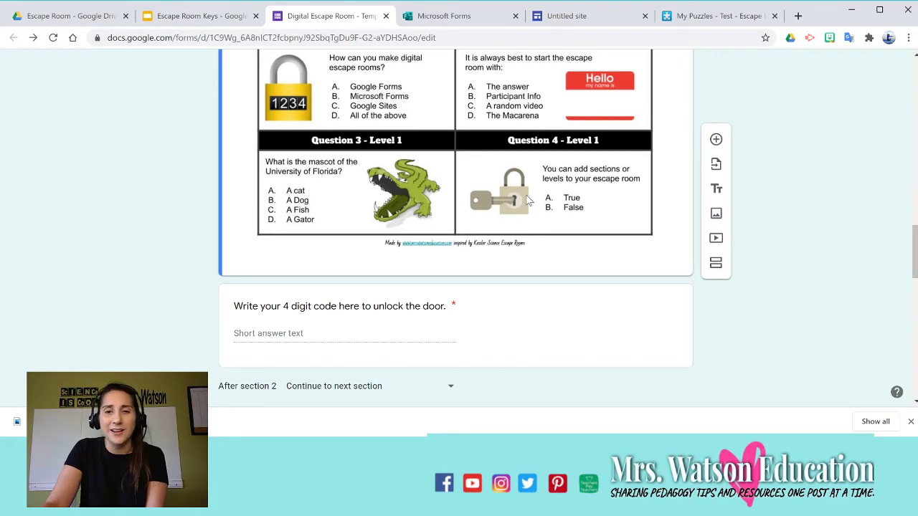
click(203, 15)
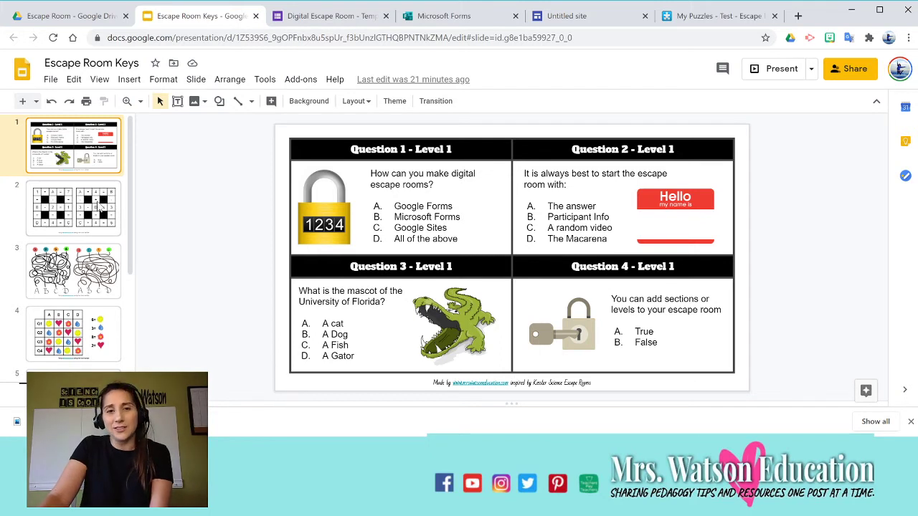
Inspect the math grid puzzle on slide 2, selecting cells and the letter A in both grids.
click(101, 208)
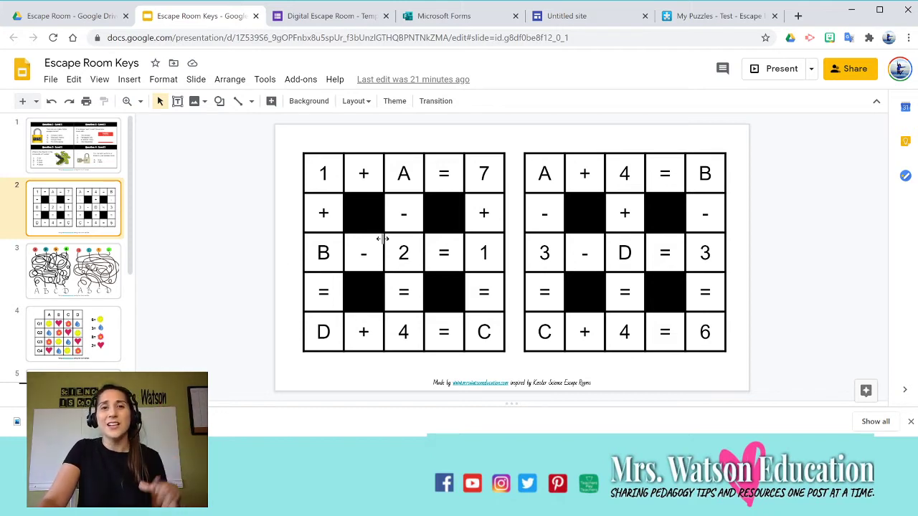
click(584, 173)
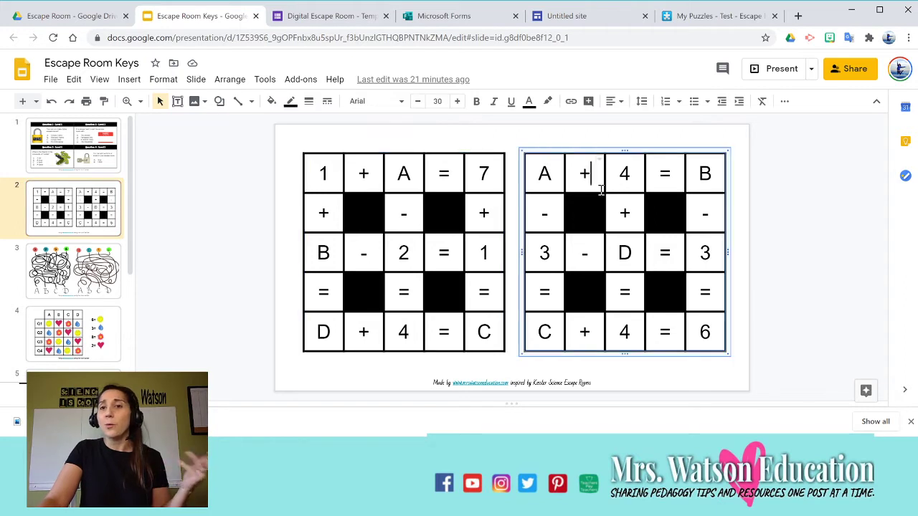
click(621, 213)
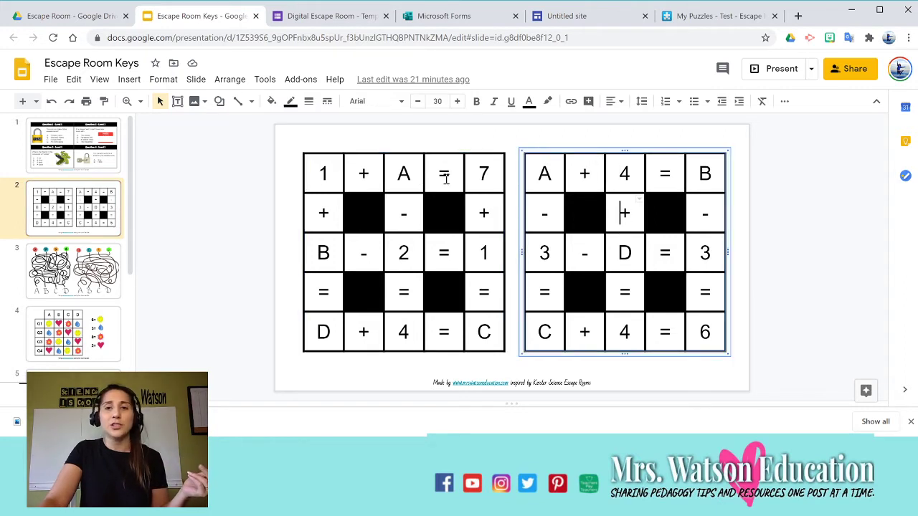
click(444, 180)
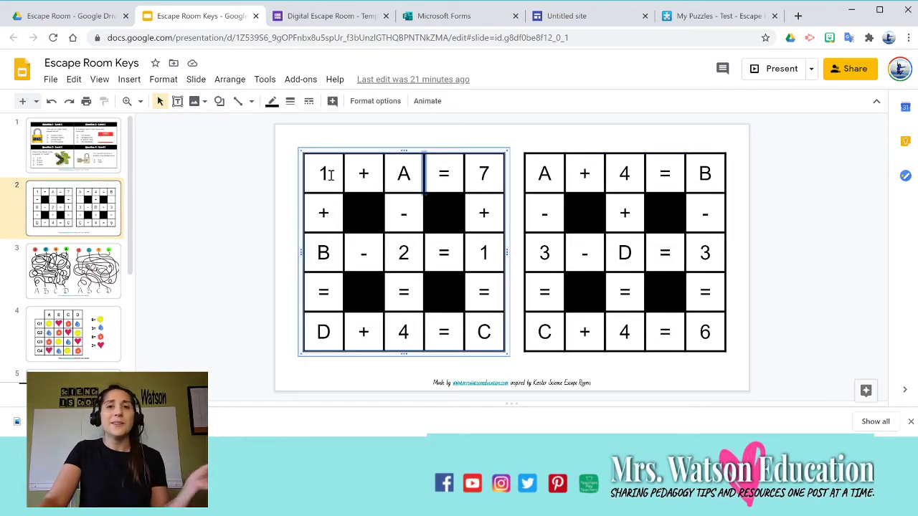
click(400, 174)
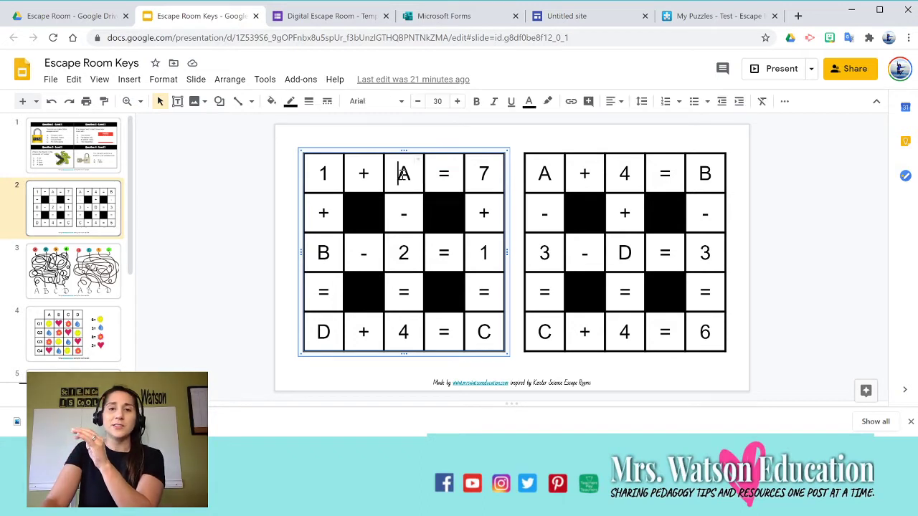
double_click(404, 173)
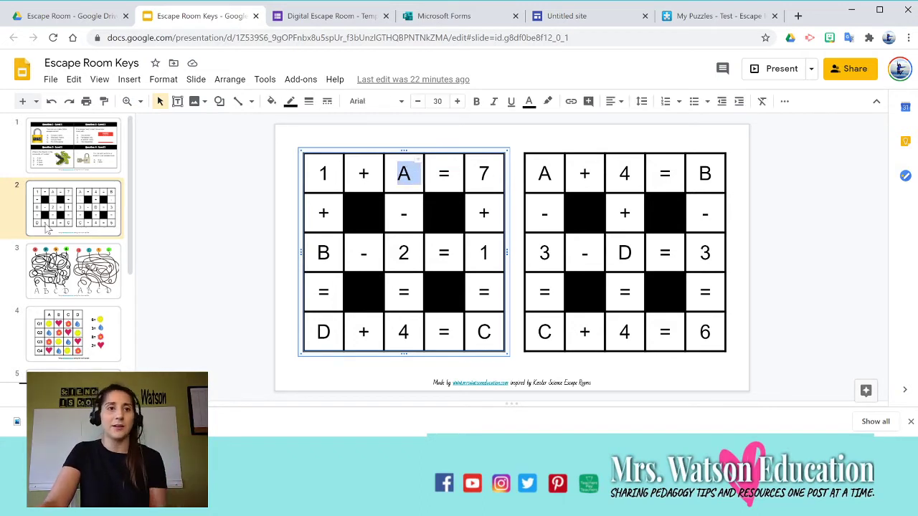
Browse slides 3 to 5: the tangled-lines maze, the symbol grid and the bar graphs.
click(87, 261)
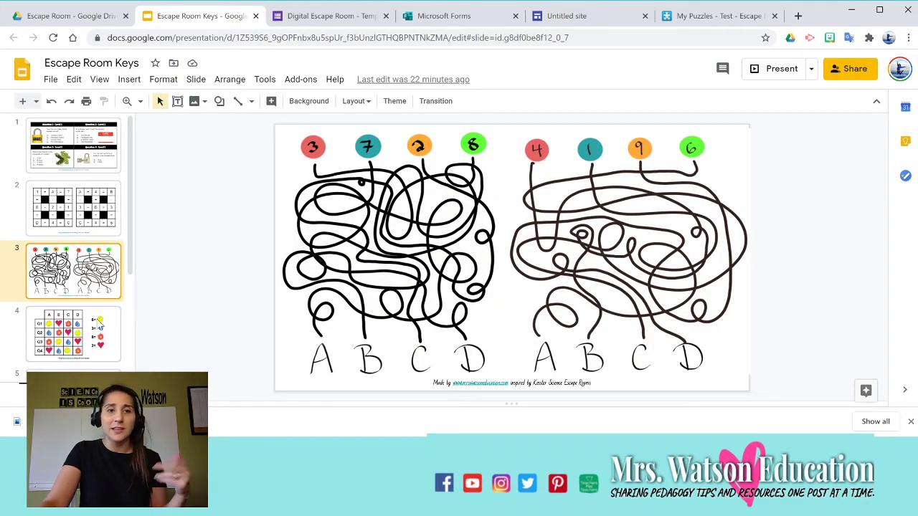
scroll(100, 325, down, 1)
click(101, 272)
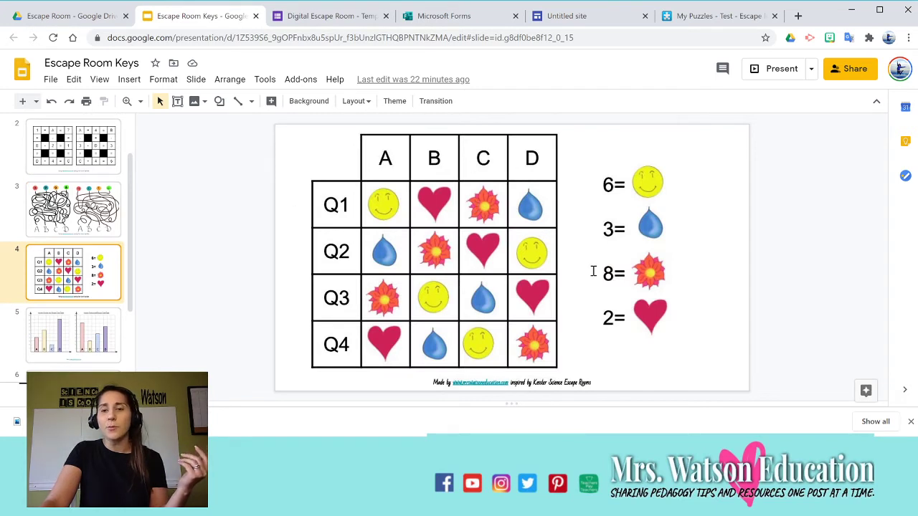
click(58, 335)
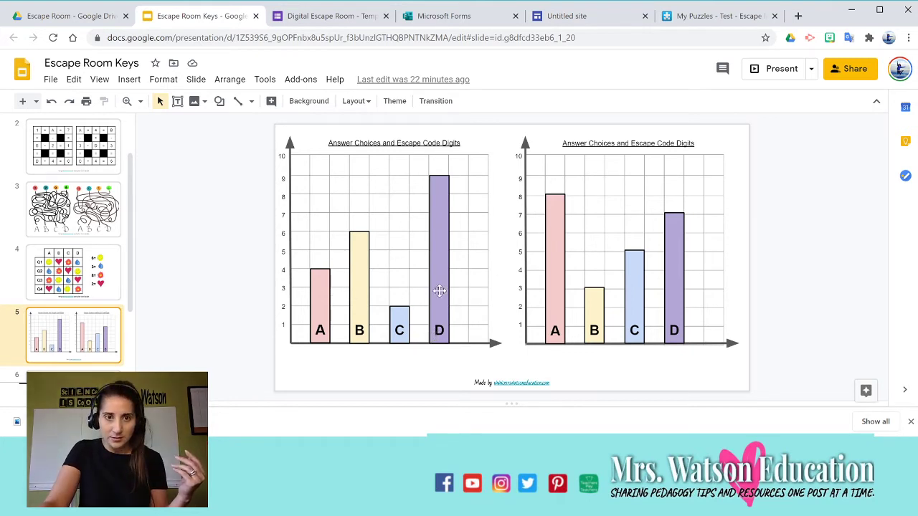
scroll(54, 302, down, 2)
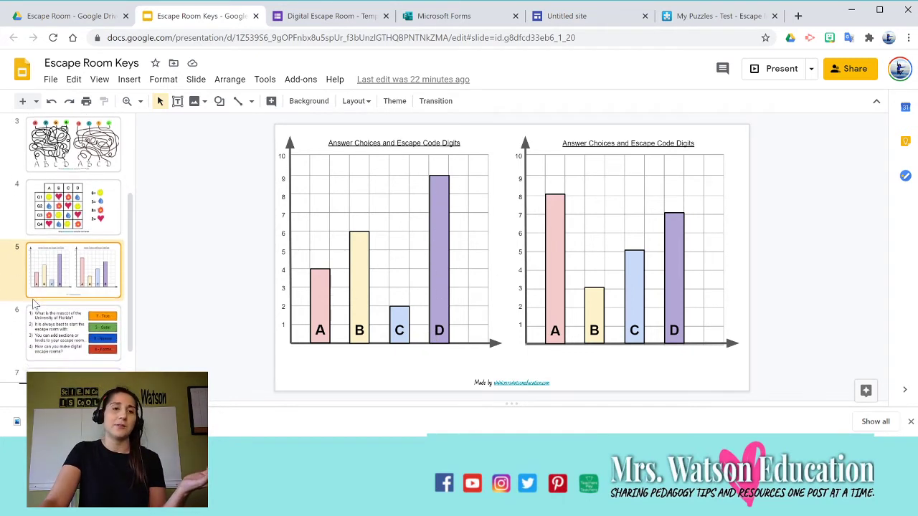
scroll(54, 302, up, 3)
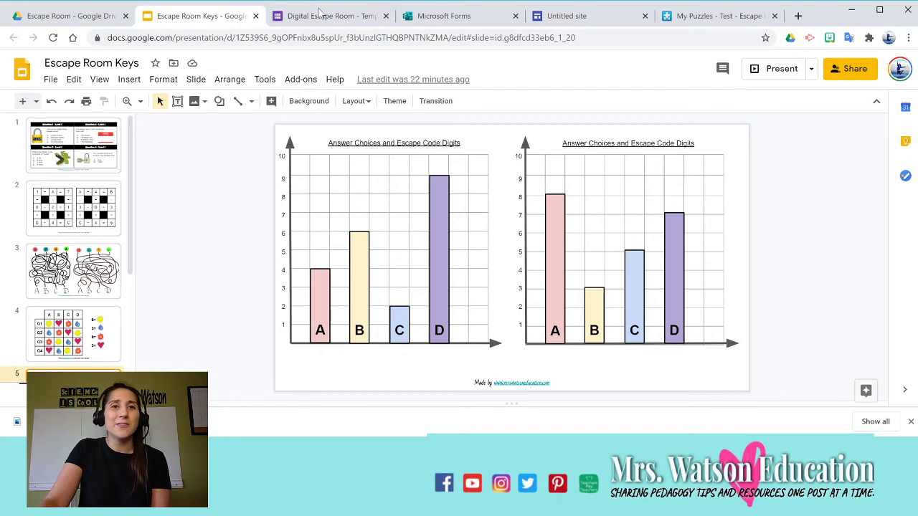
Add the math grid puzzle image (1 + A = 7) below the Level 1 questions image.
click(320, 17)
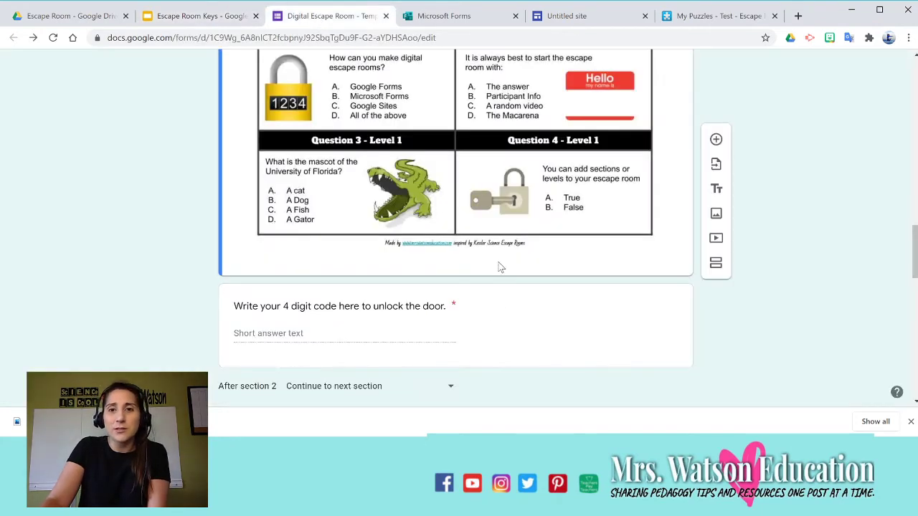
click(715, 213)
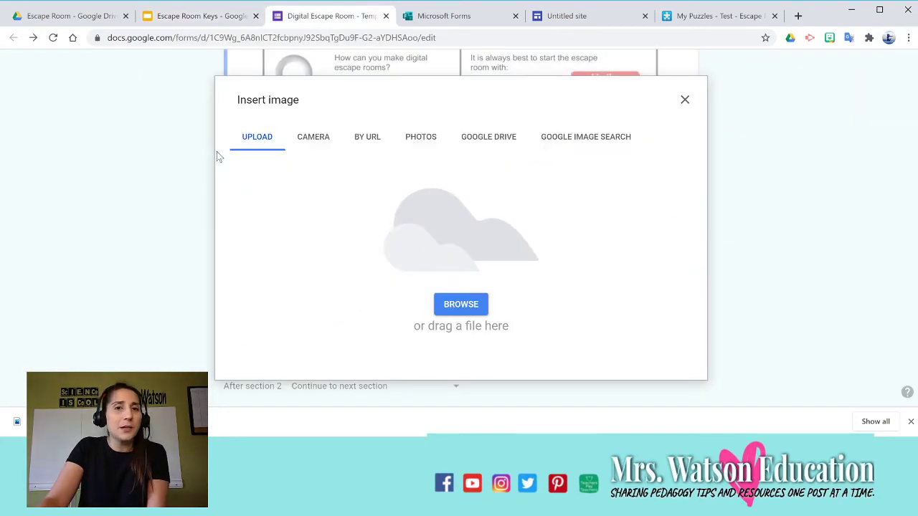
click(461, 304)
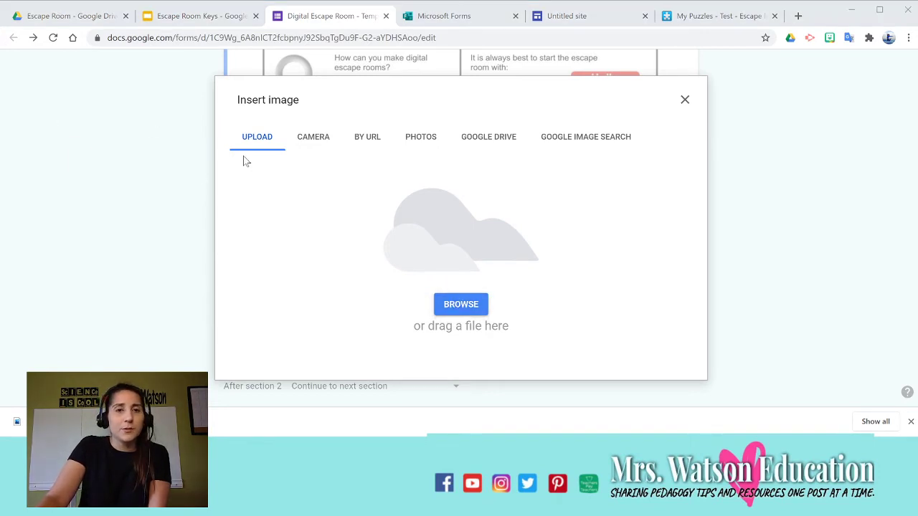
double_click(300, 258)
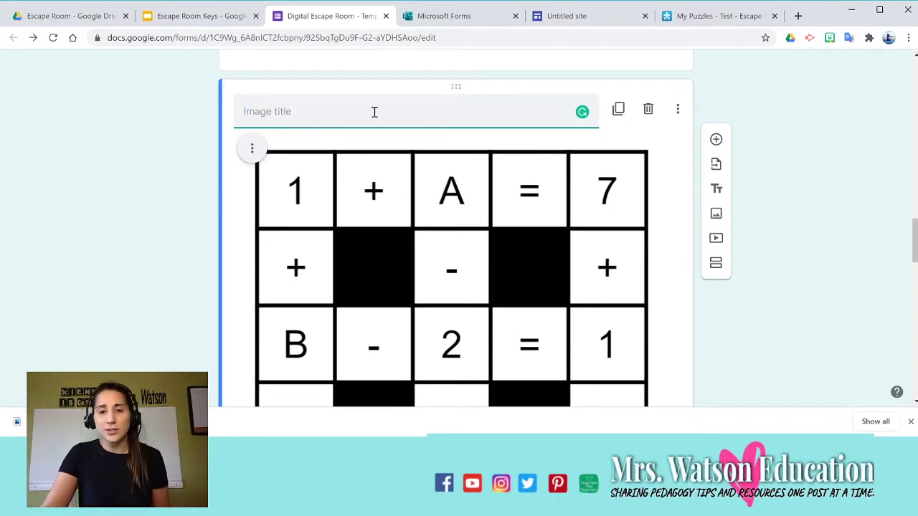
scroll(380, 107, down, 3)
scroll(401, 129, down, 1)
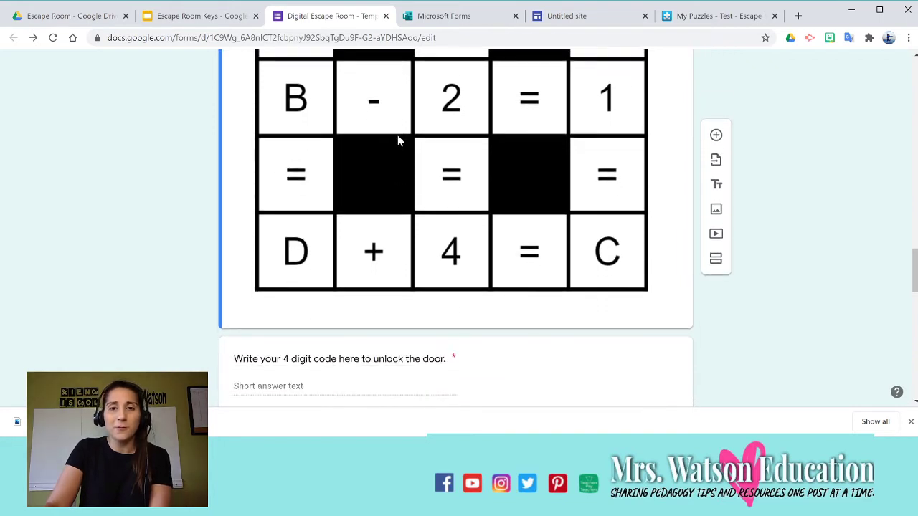
scroll(399, 139, up, 3)
scroll(409, 139, down, 2)
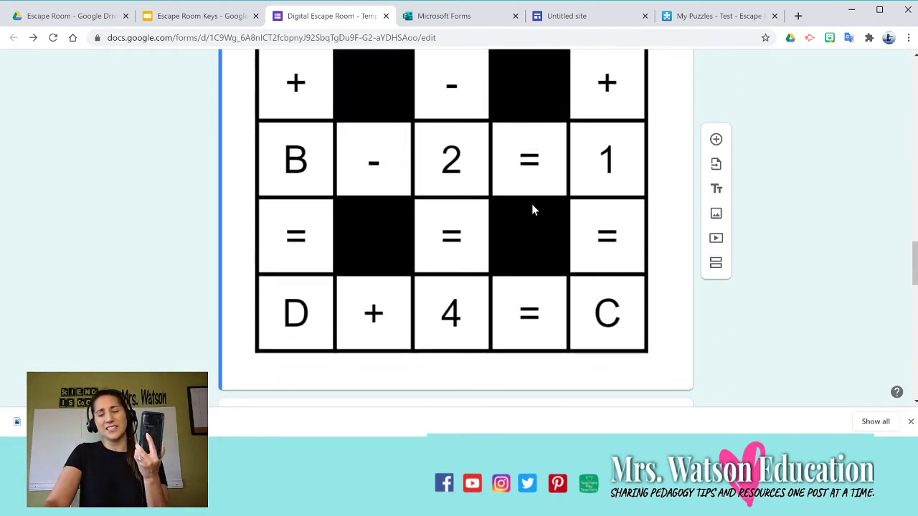
scroll(529, 208, up, 7)
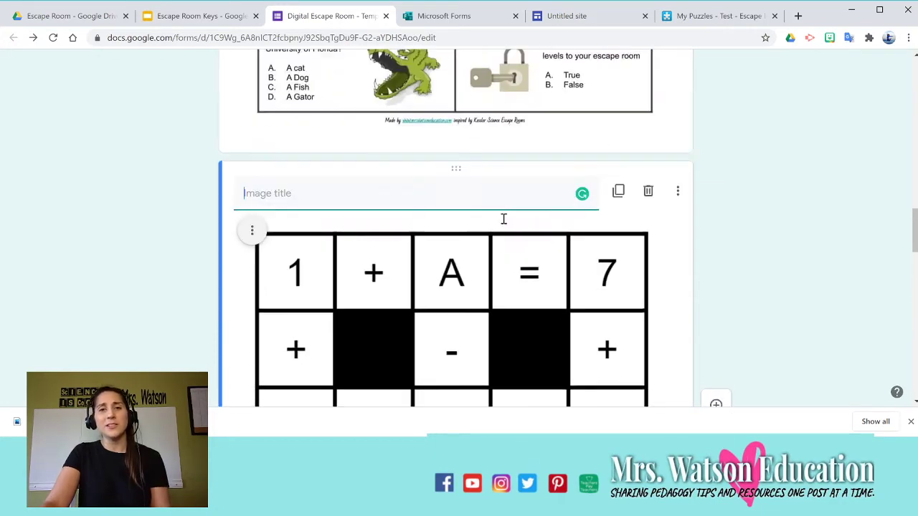
scroll(504, 212, down, 1)
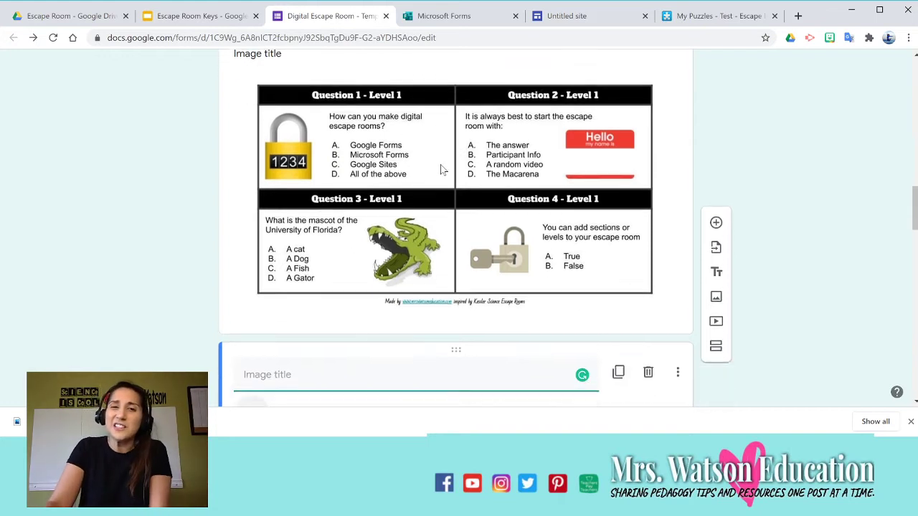
scroll(443, 165, down, 4)
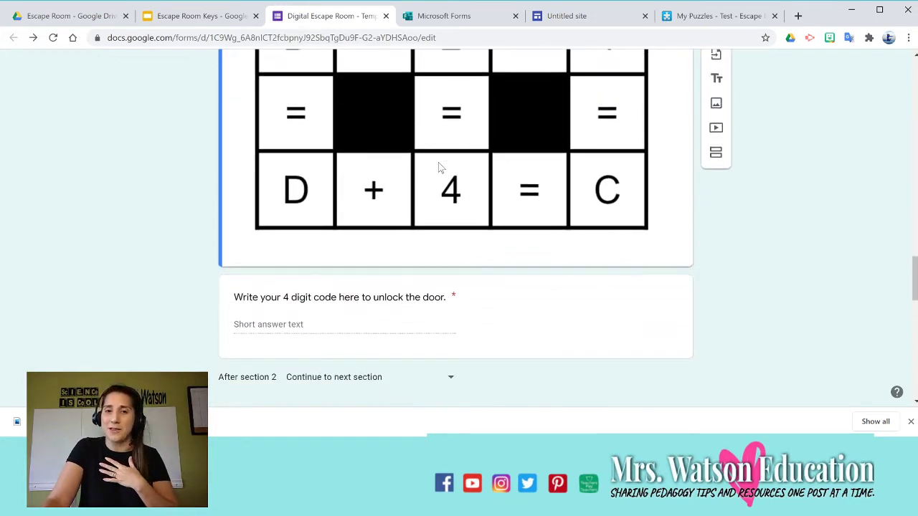
click(496, 324)
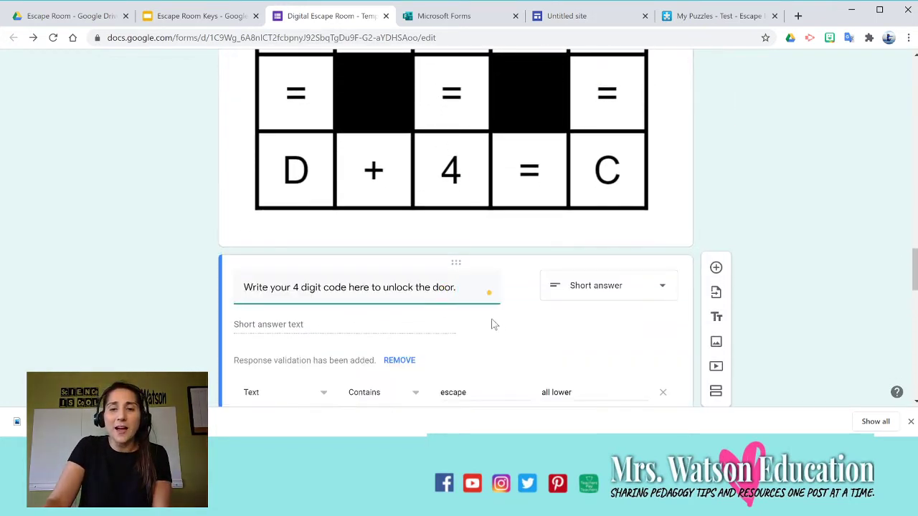
scroll(902, 326, up, 16)
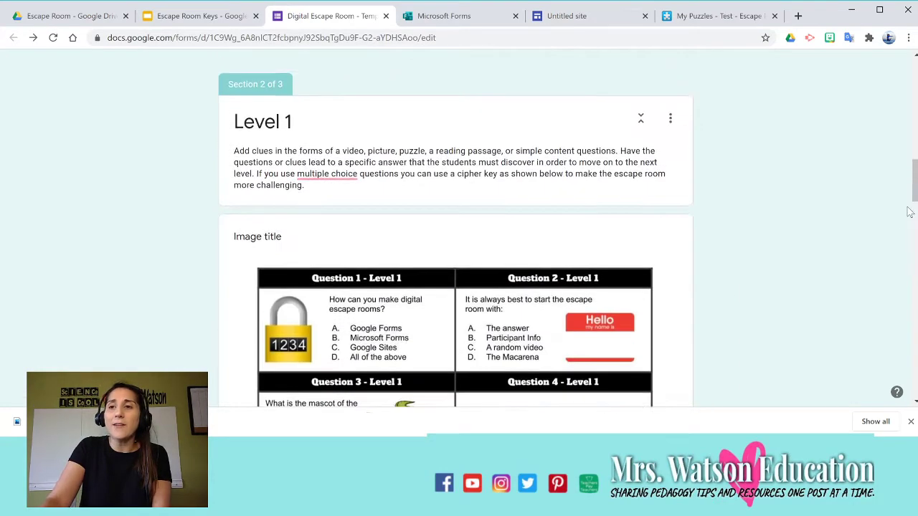
scroll(859, 74, up, 6)
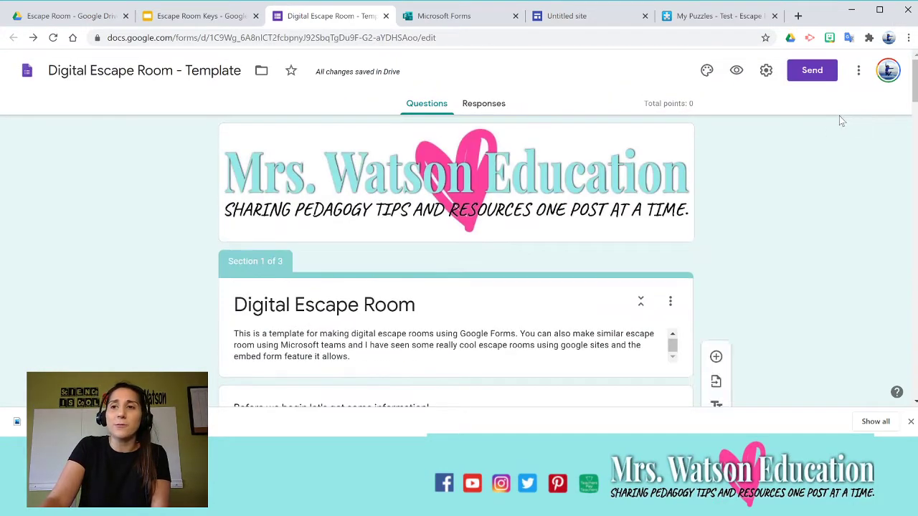
Toggle 'Make this a quiz' off and back on, then return to the unlock-code question.
click(776, 70)
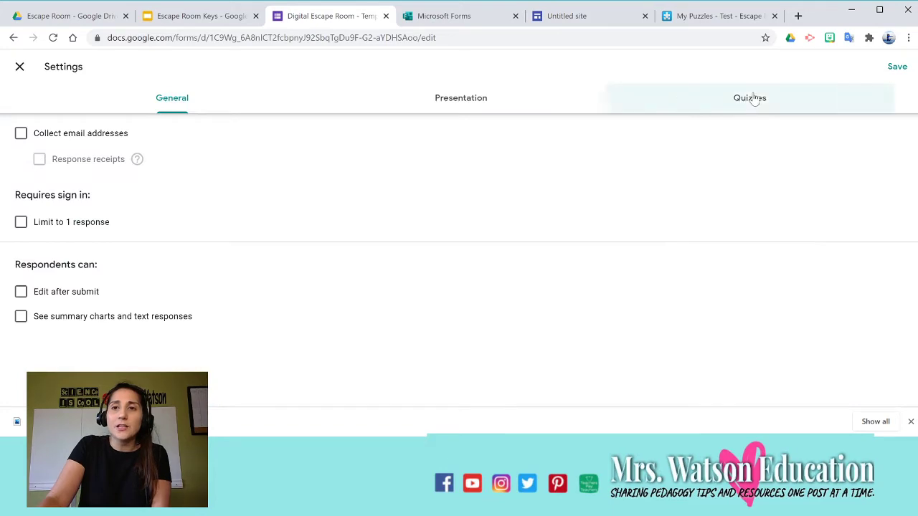
click(758, 96)
click(28, 138)
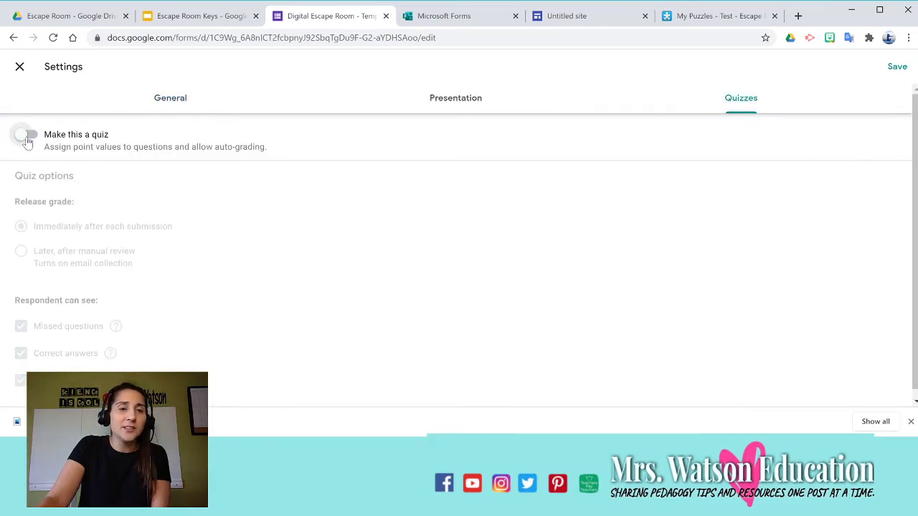
click(27, 138)
click(19, 66)
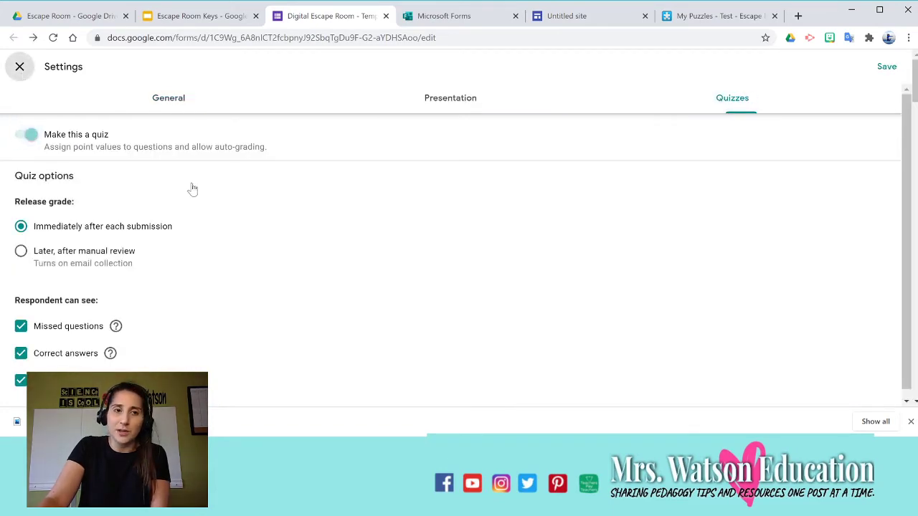
scroll(455, 266, down, 5)
scroll(442, 264, down, 15)
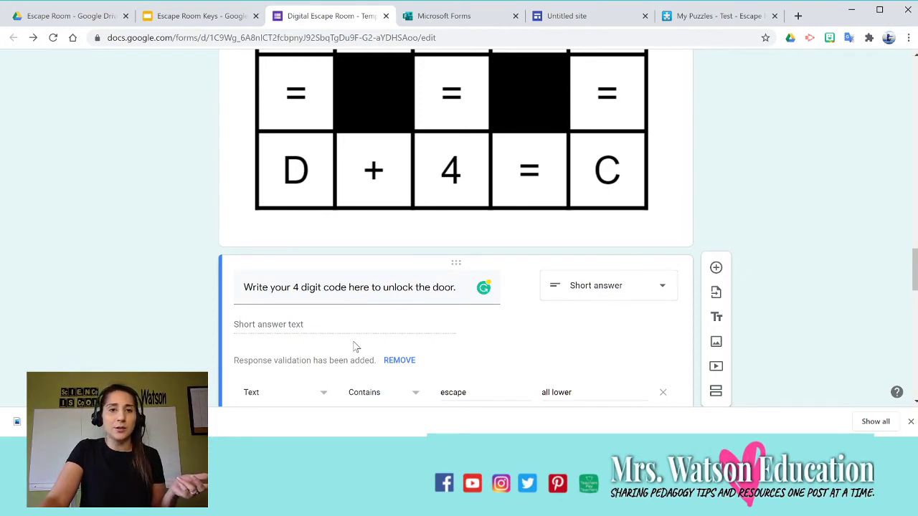
scroll(338, 338, down, 1)
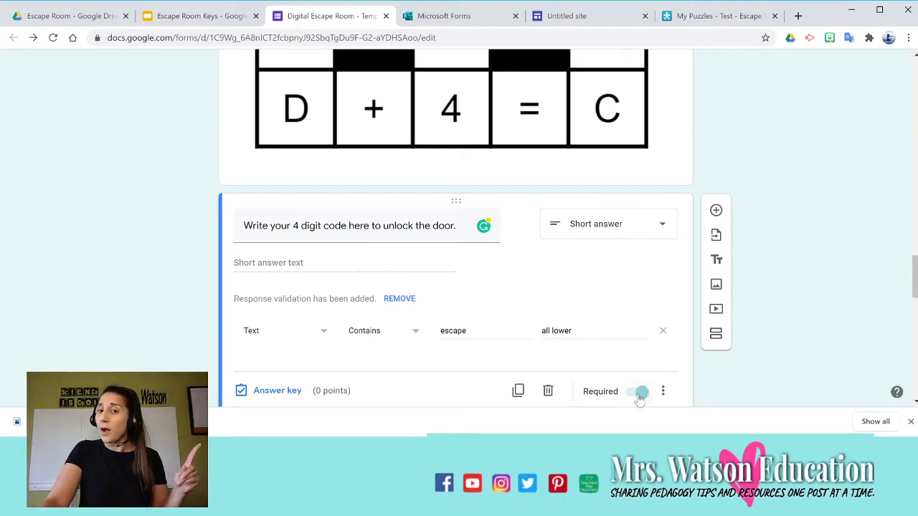
click(277, 333)
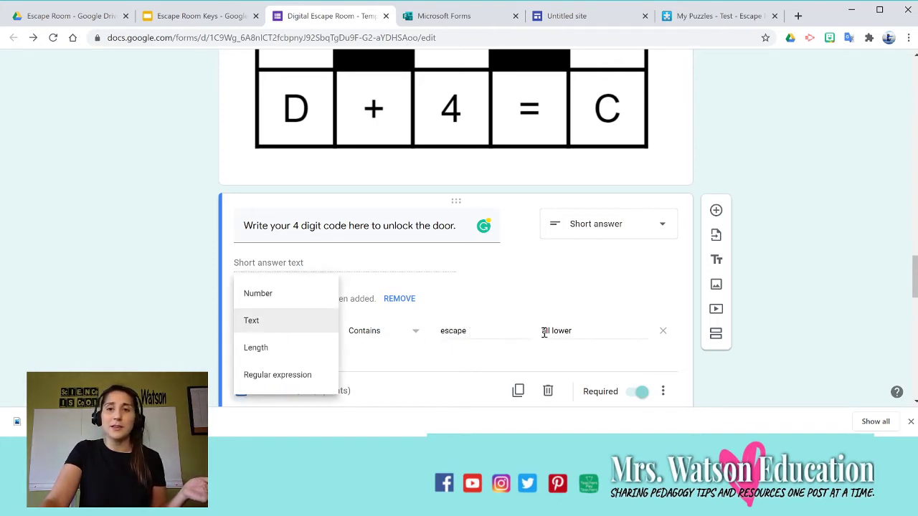
click(293, 302)
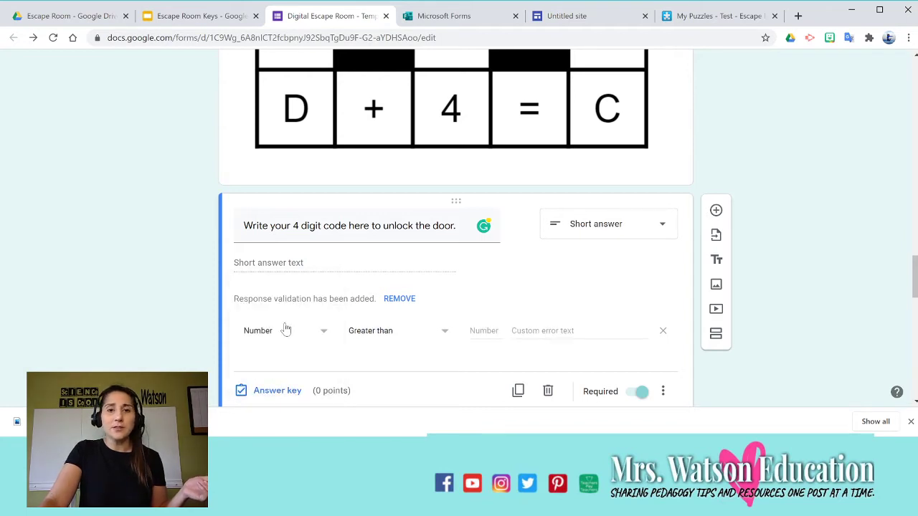
click(402, 334)
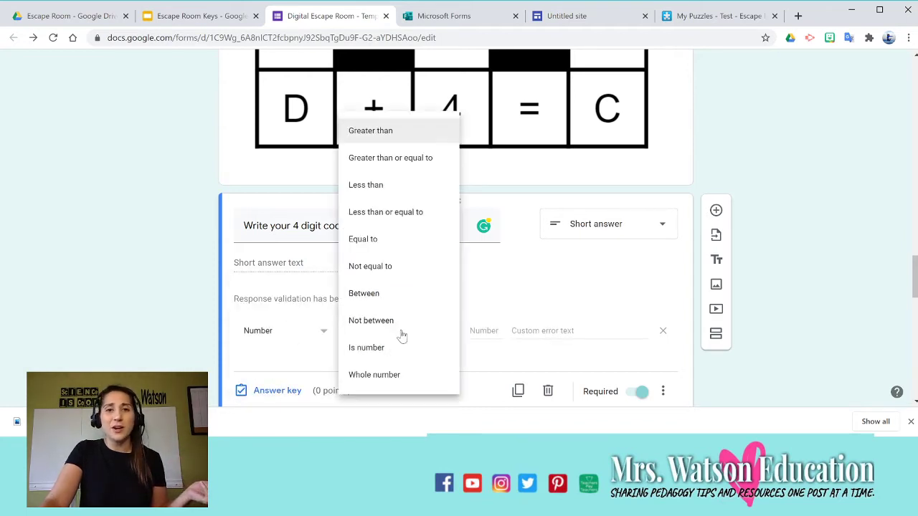
click(402, 241)
text(1)
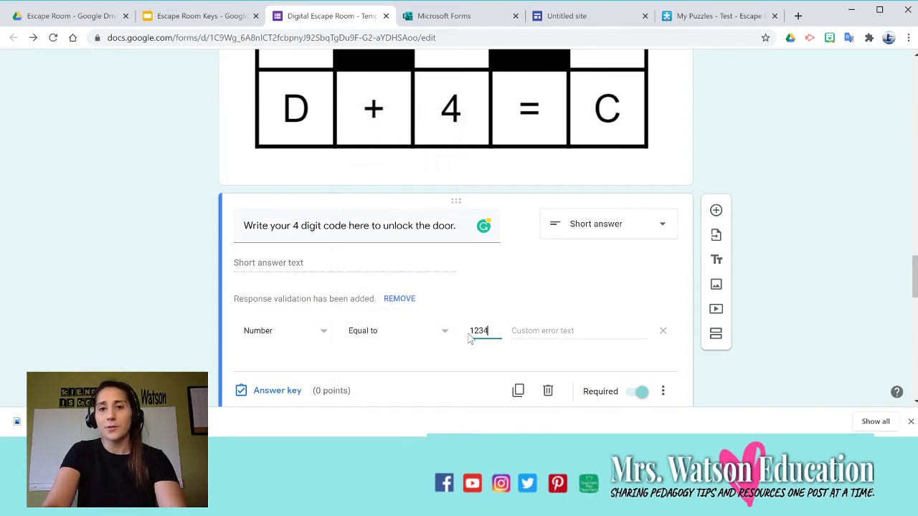
text(234)
click(526, 332)
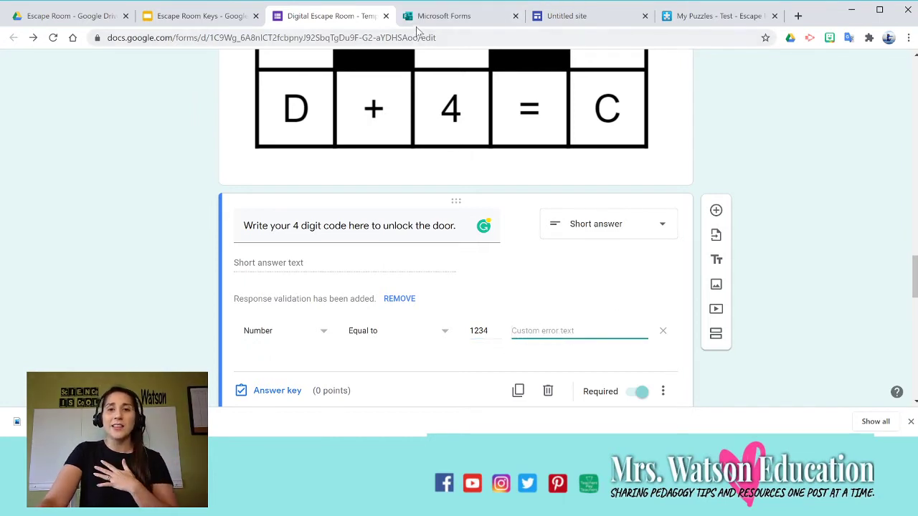
text(T)
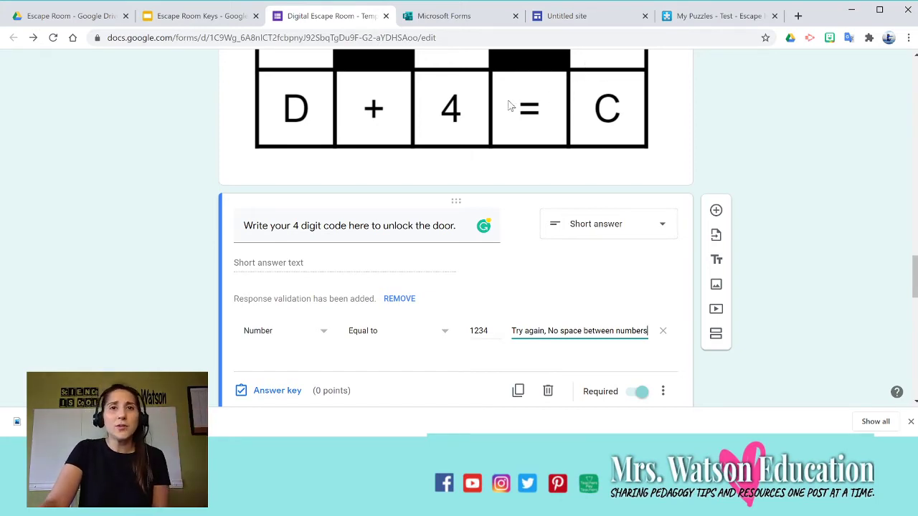
scroll(877, 198, up, 15)
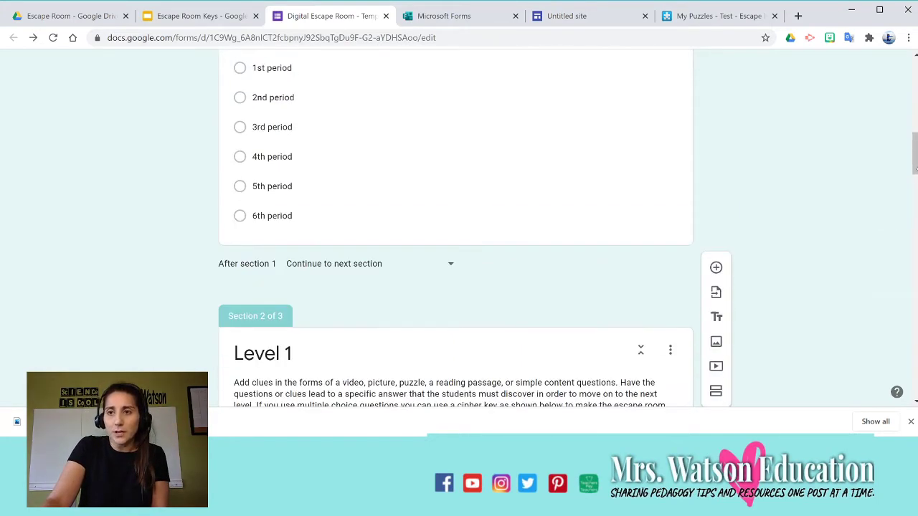
drag(917, 169, 910, 168)
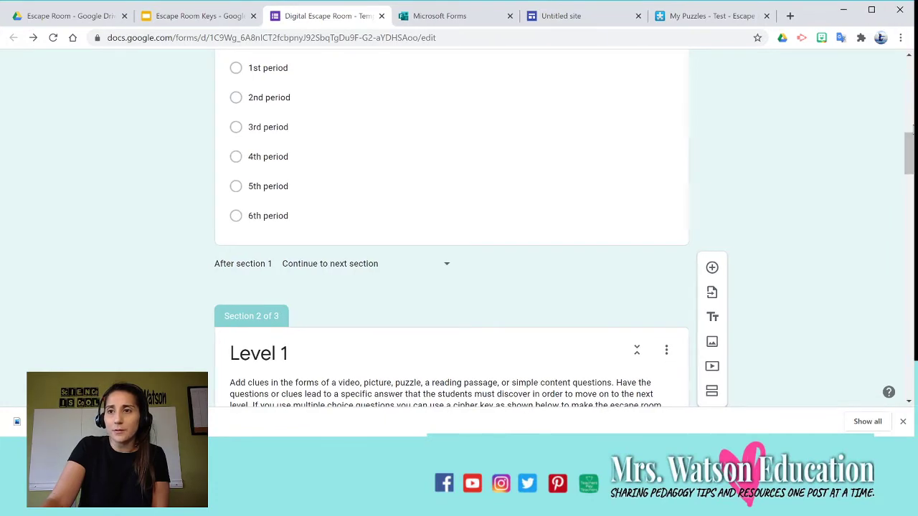
Preview the form, choose 3rd period in the student details, and advance to Level 1.
scroll(914, 128, up, 9)
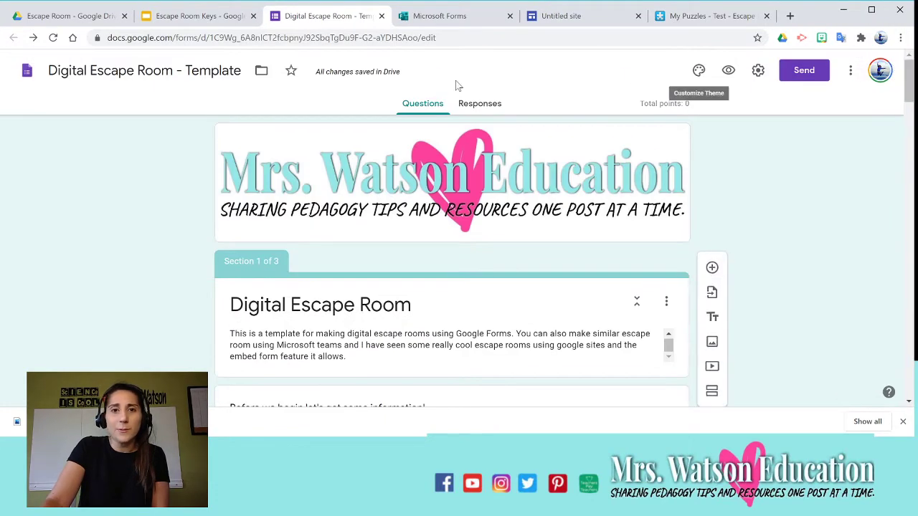
click(728, 71)
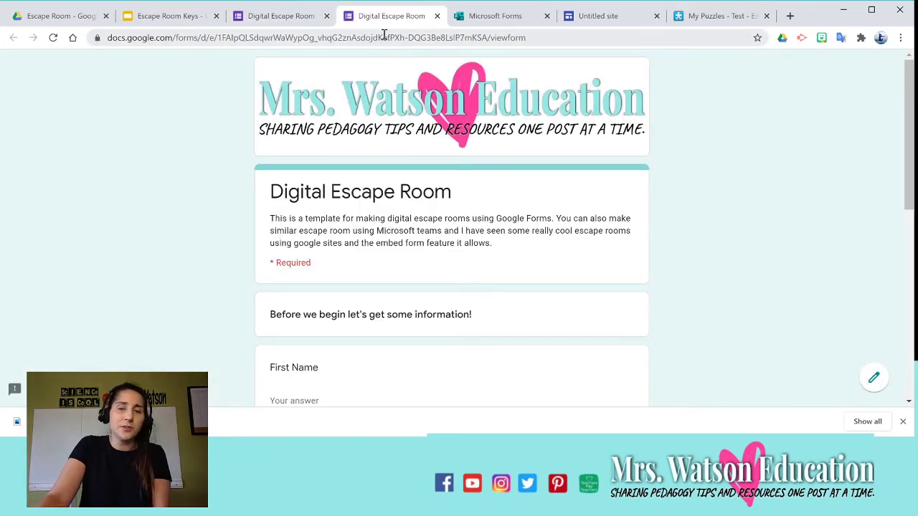
scroll(370, 131, down, 3)
click(362, 153)
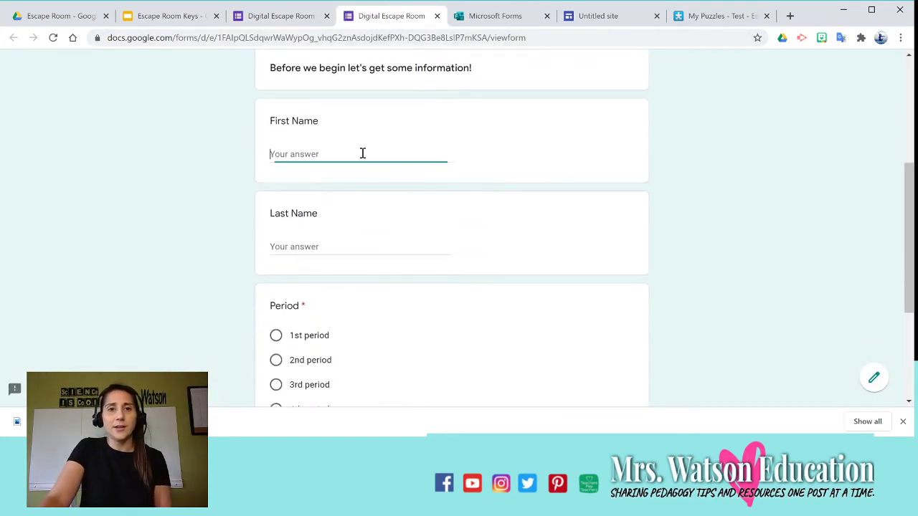
scroll(357, 180, down, 2)
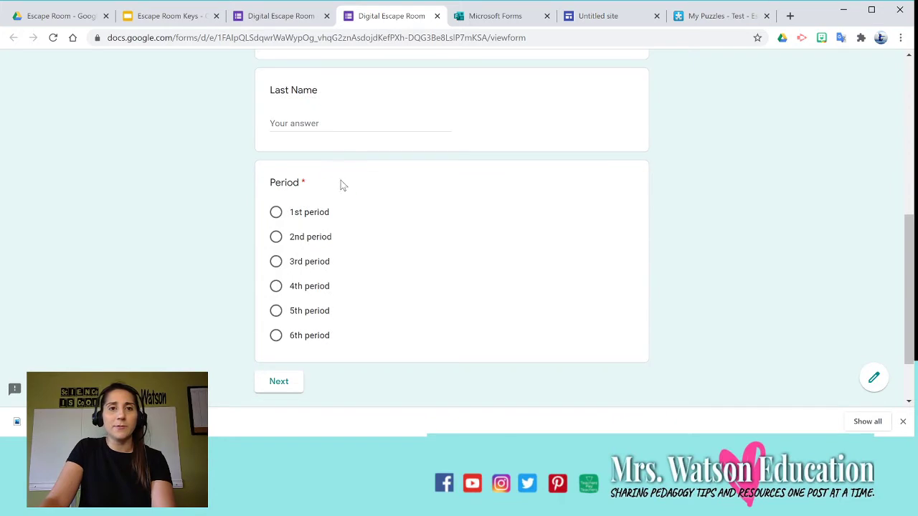
click(294, 264)
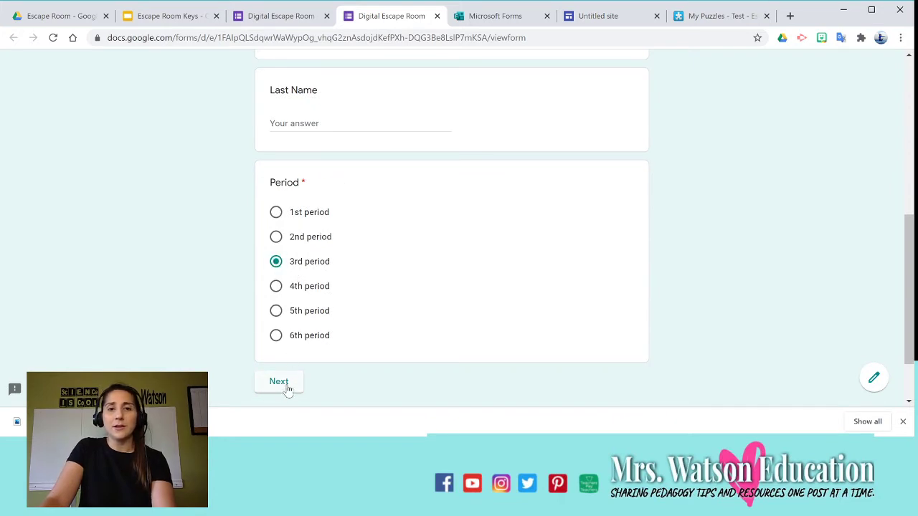
click(287, 385)
Scroll through the Level 1 puzzle images in the preview.
scroll(435, 199, down, 3)
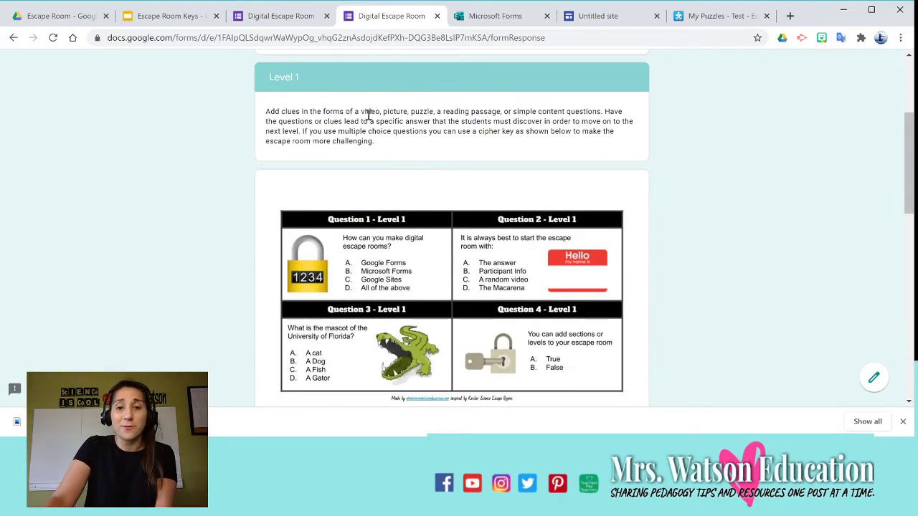
scroll(294, 112, down, 1)
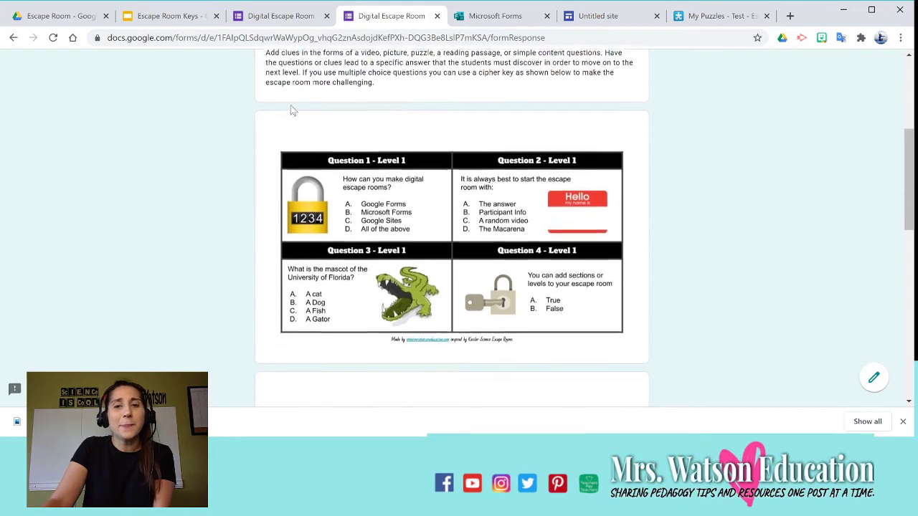
scroll(295, 112, up, 1)
scroll(330, 123, up, 2)
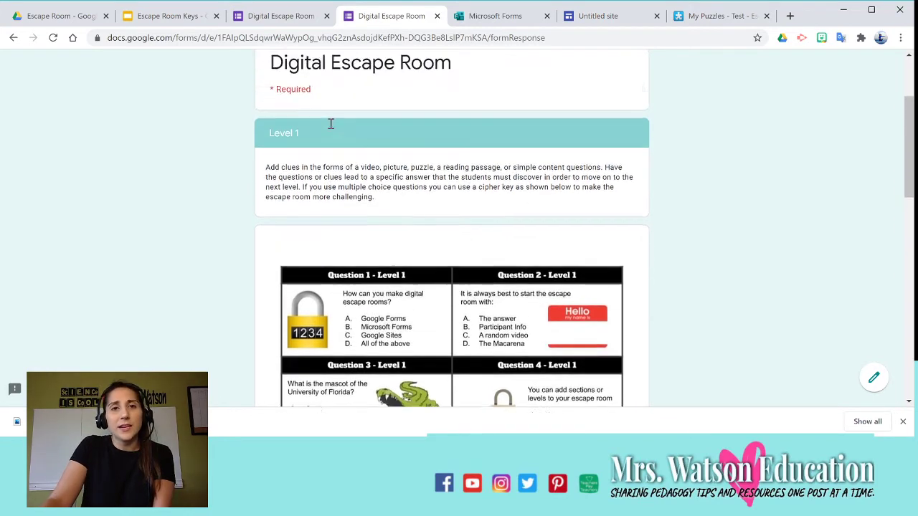
scroll(340, 134, down, 4)
scroll(340, 134, down, 2)
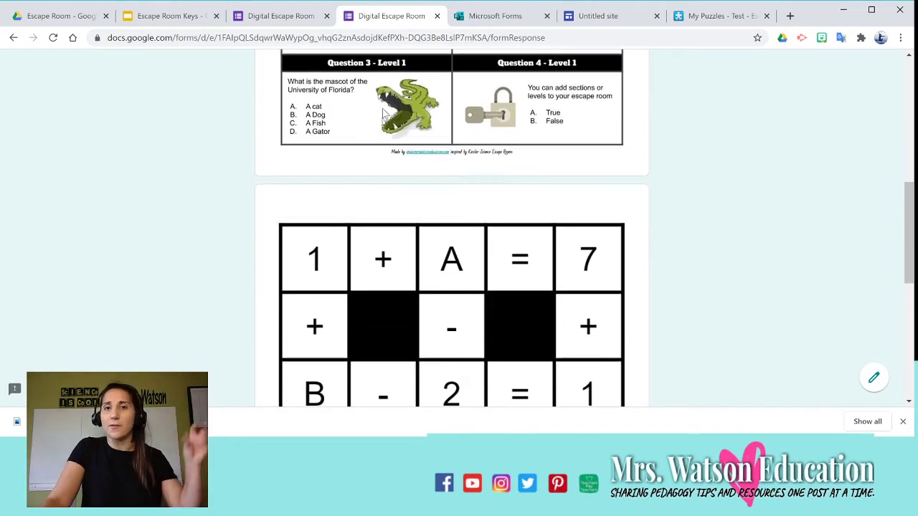
scroll(366, 144, up, 2)
scroll(391, 155, down, 4)
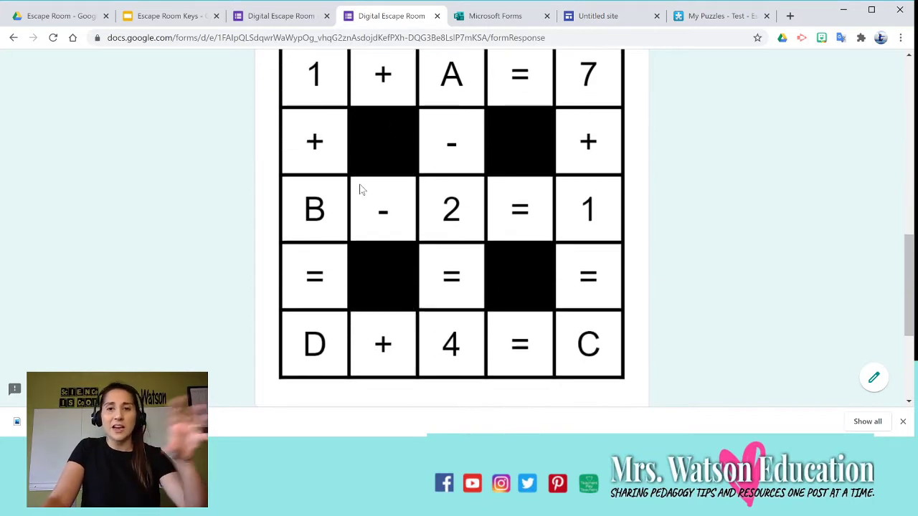
scroll(359, 189, down, 3)
Test the code: '1 2 3 4' is rejected, then 1234 unlocks the Level 2 page.
click(299, 257)
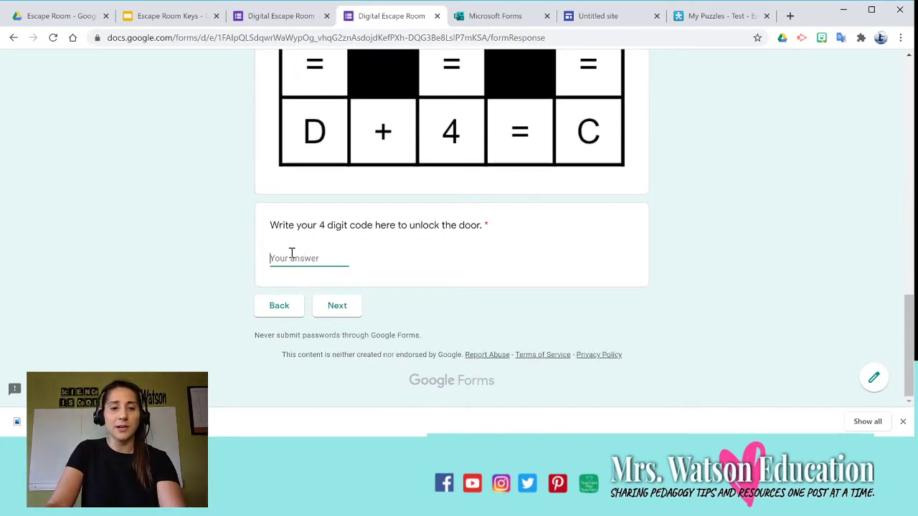
text(1 2)
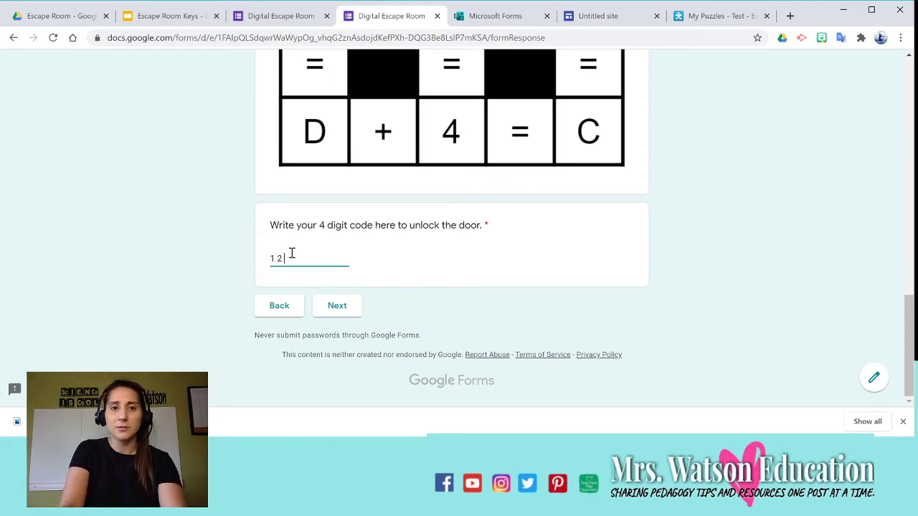
text( 3 4)
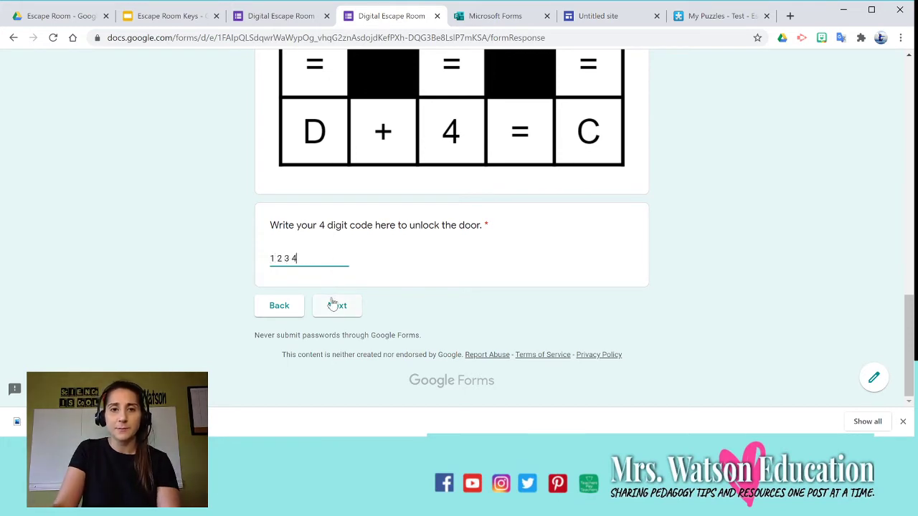
click(334, 305)
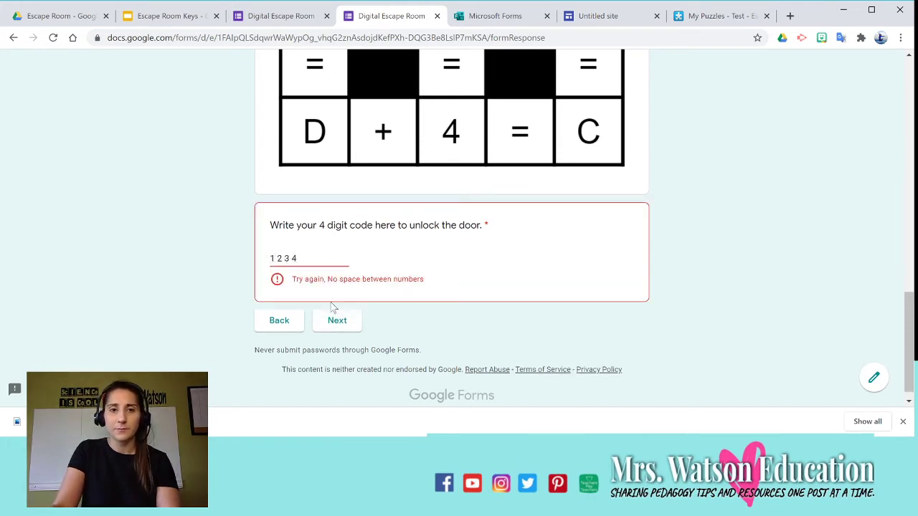
click(316, 256)
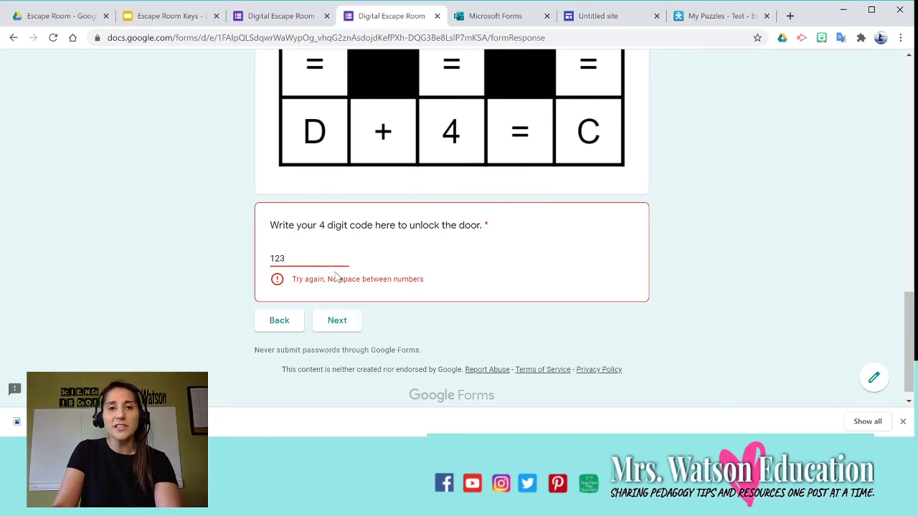
text(4)
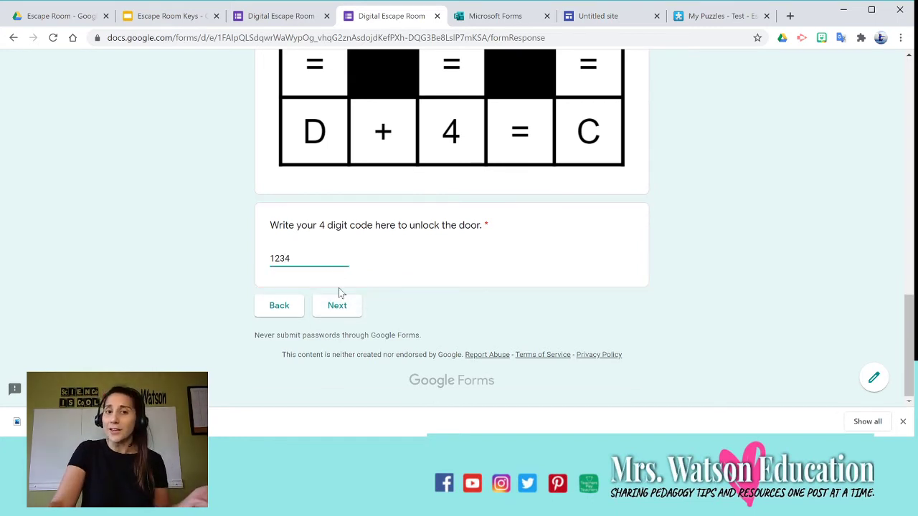
click(337, 305)
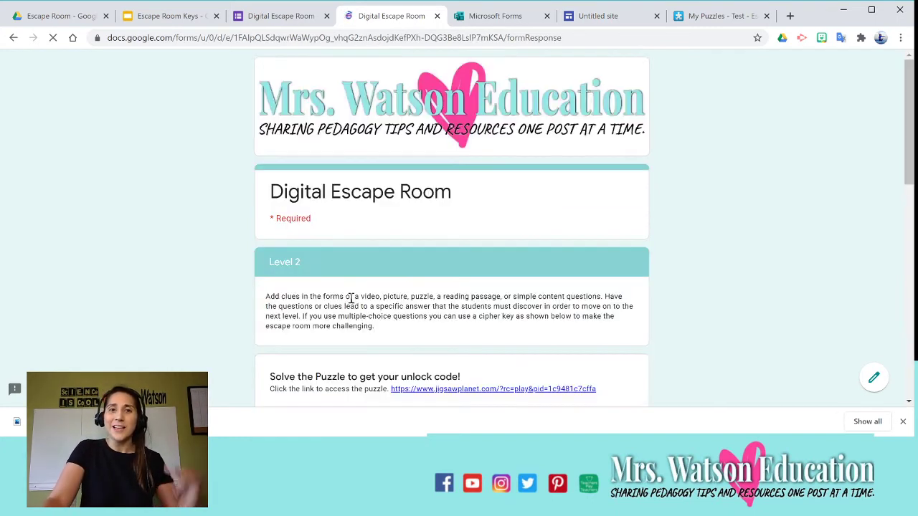
scroll(351, 298, down, 4)
click(306, 20)
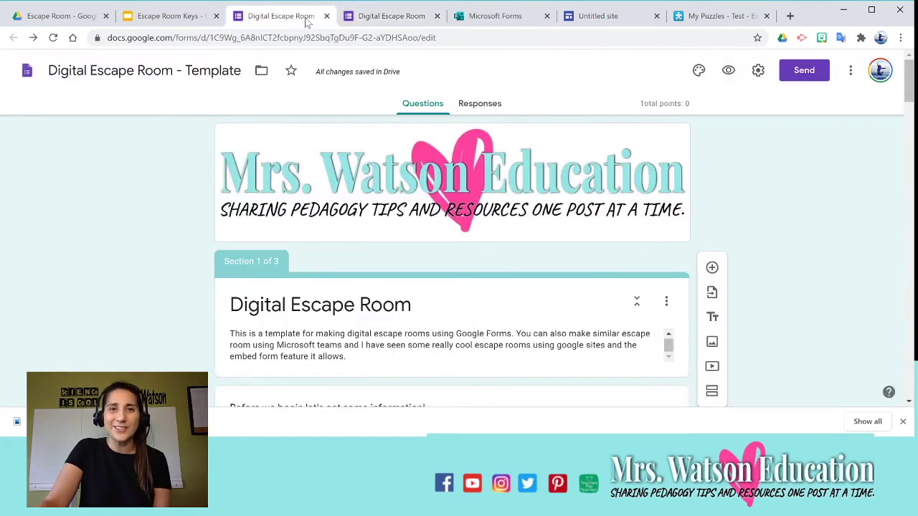
scroll(427, 150, down, 4)
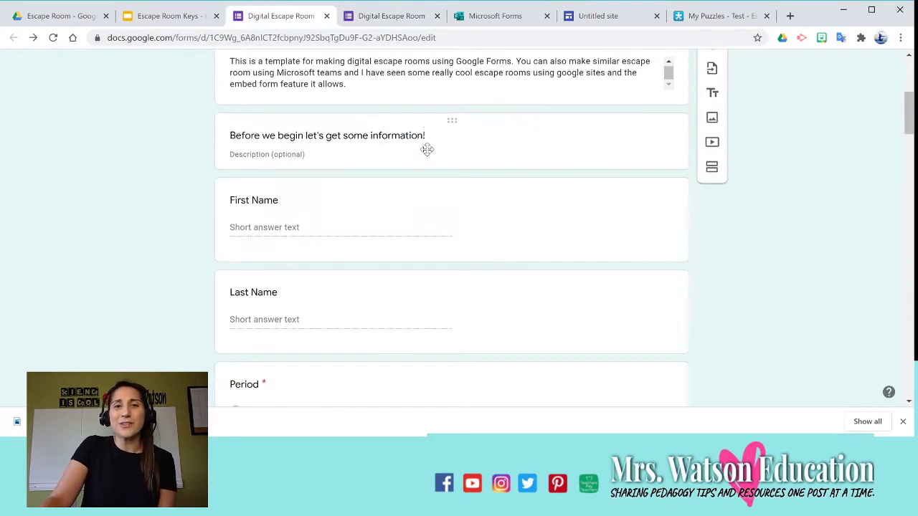
scroll(427, 150, down, 14)
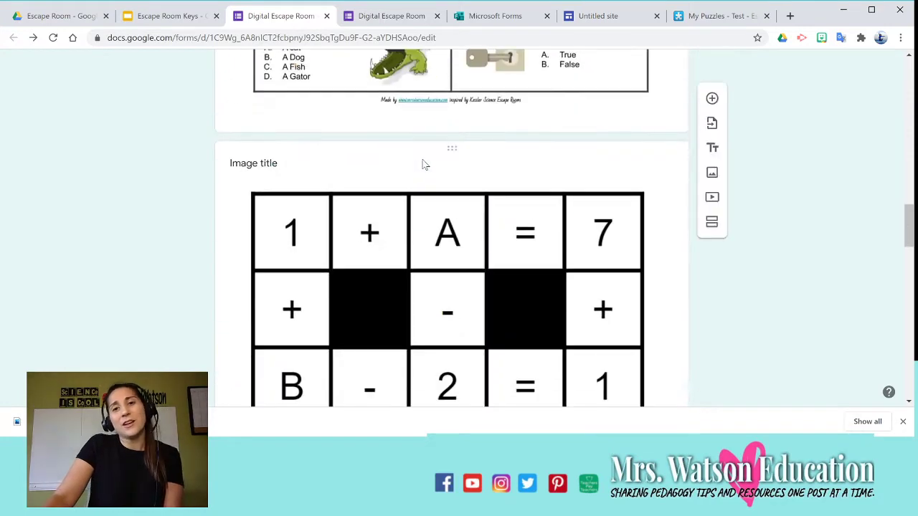
scroll(423, 165, up, 3)
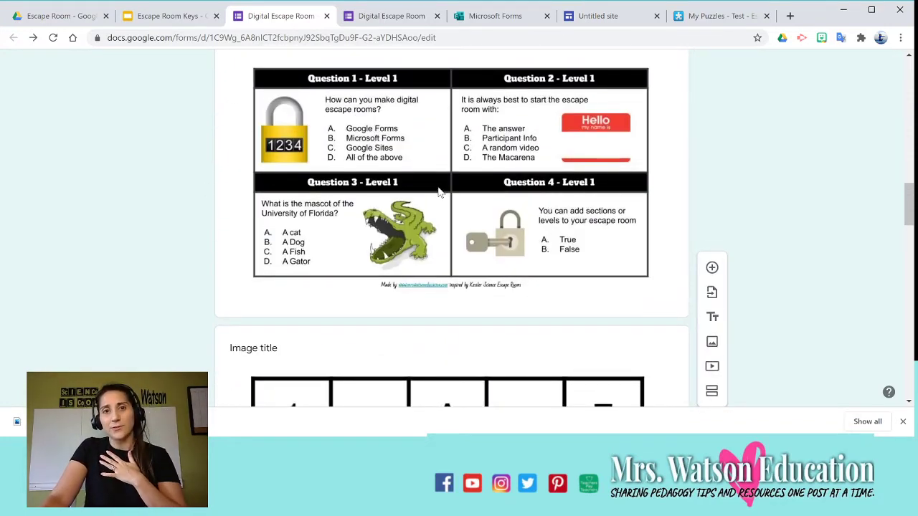
scroll(439, 191, down, 1)
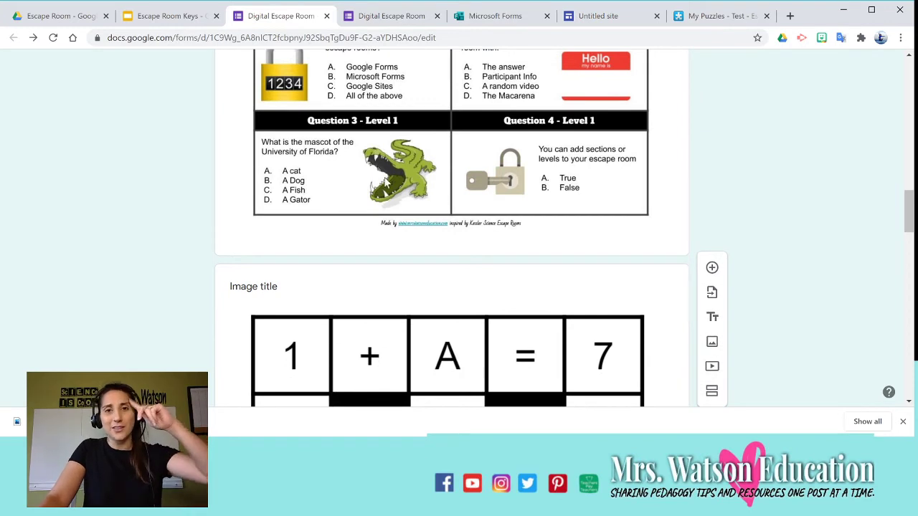
scroll(389, 172, up, 1)
scroll(434, 287, down, 3)
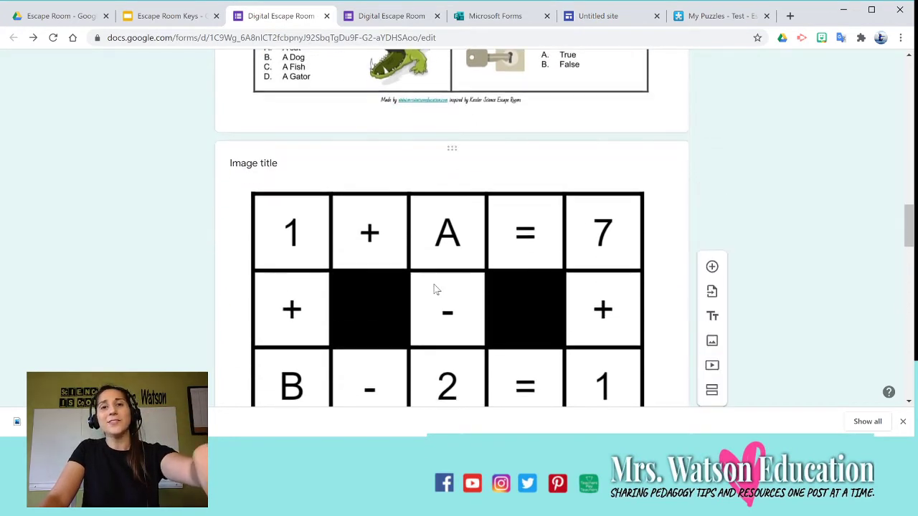
scroll(493, 290, down, 1)
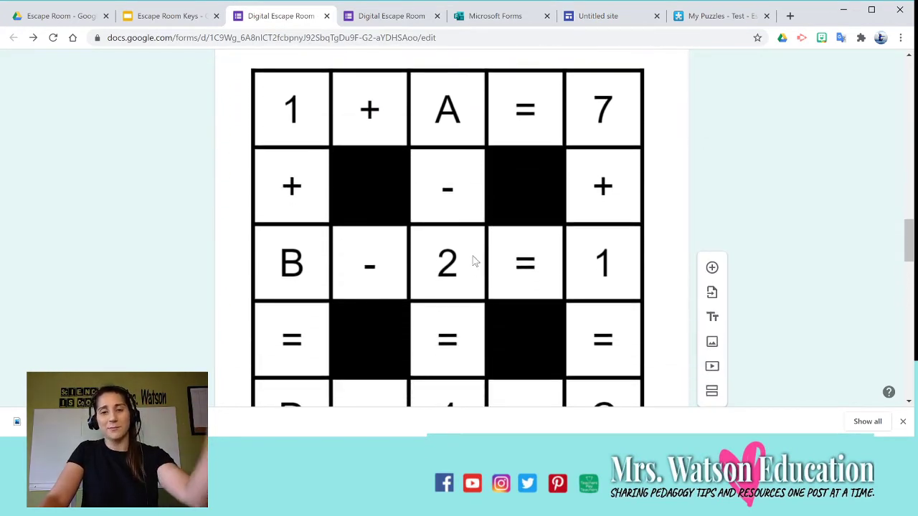
scroll(474, 262, down, 3)
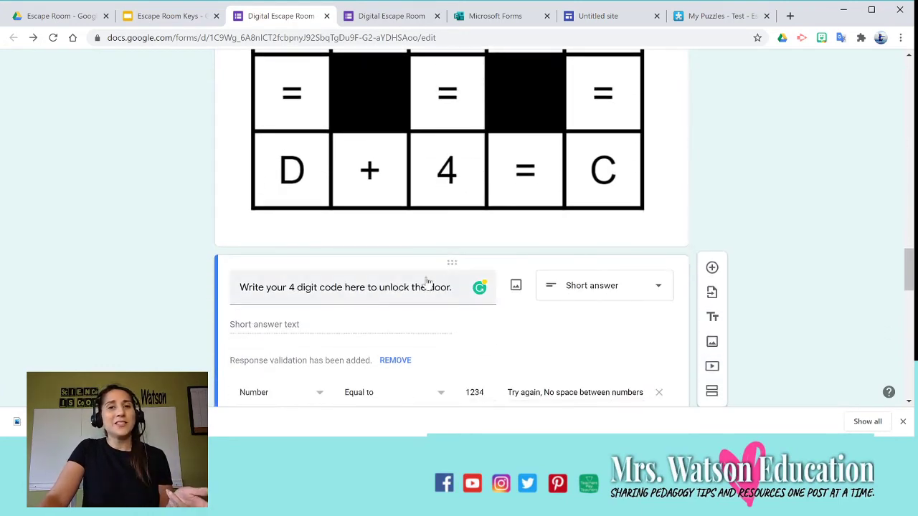
scroll(427, 280, up, 9)
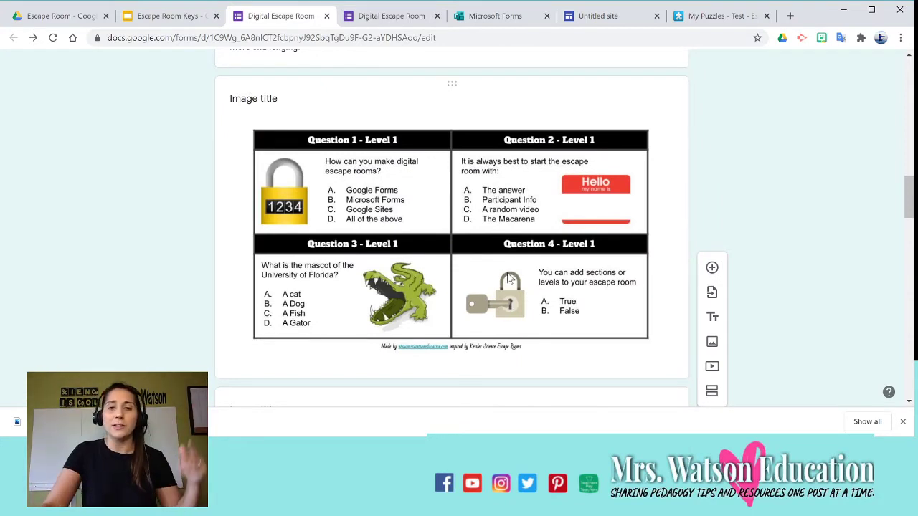
scroll(508, 280, down, 5)
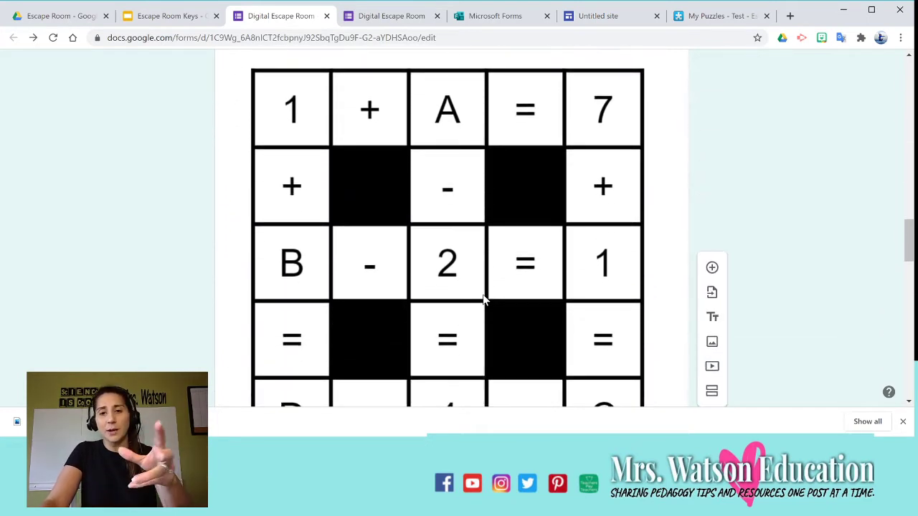
scroll(484, 299, down, 4)
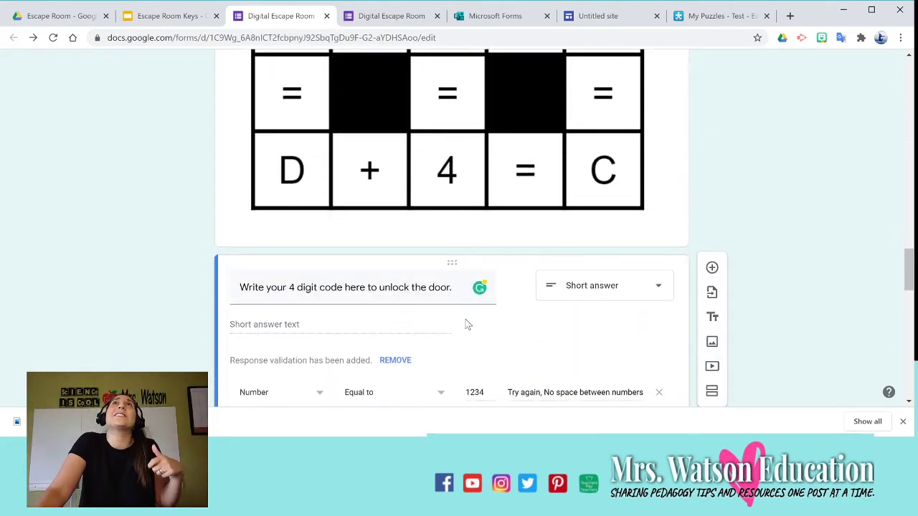
scroll(466, 325, up, 8)
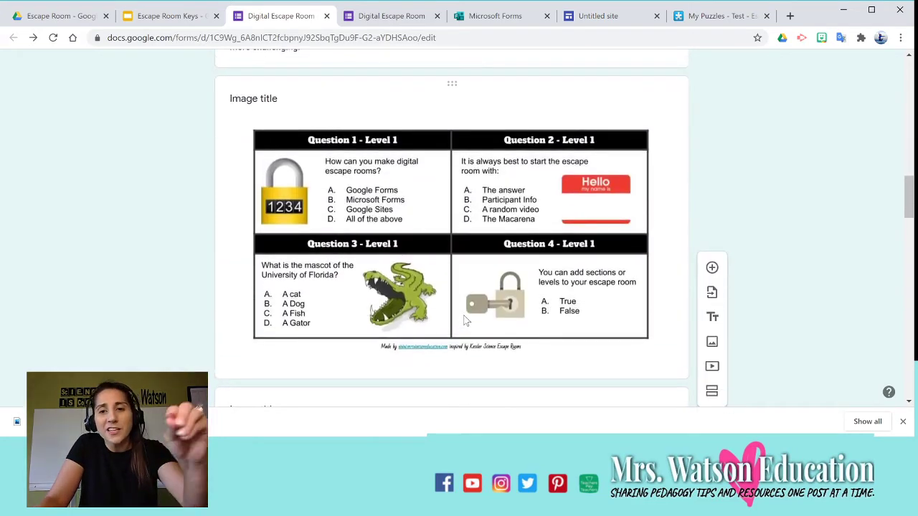
scroll(466, 321, down, 3)
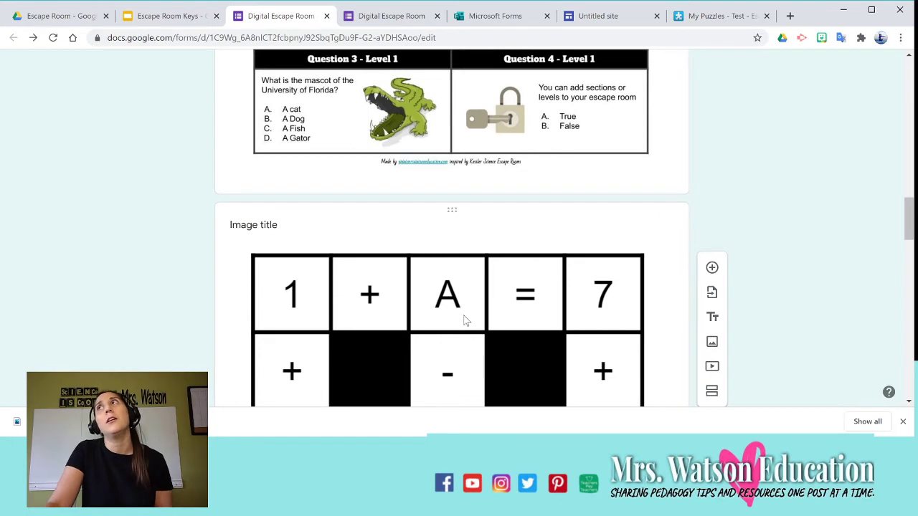
scroll(464, 320, down, 6)
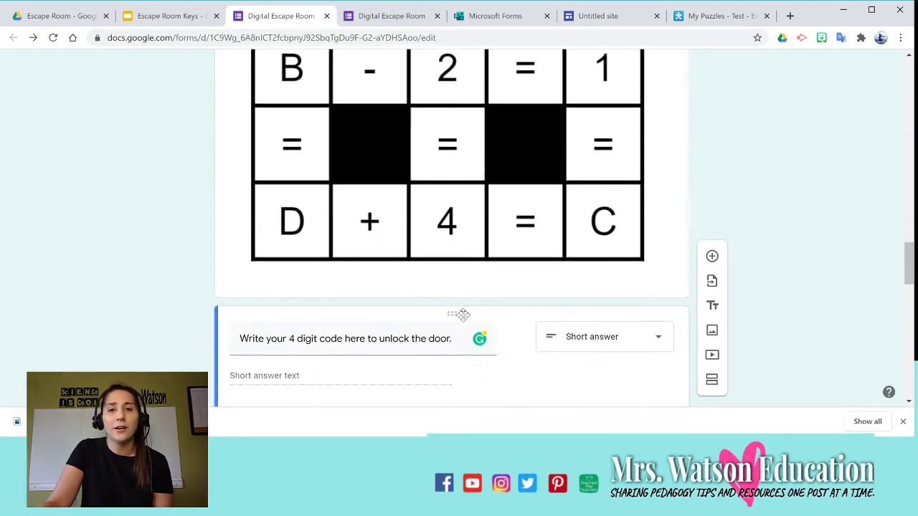
scroll(461, 320, down, 1)
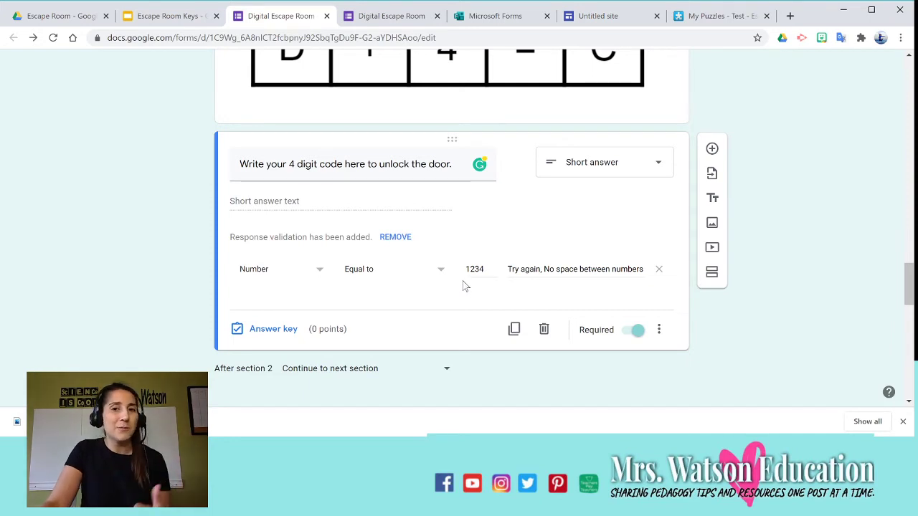
scroll(463, 286, up, 2)
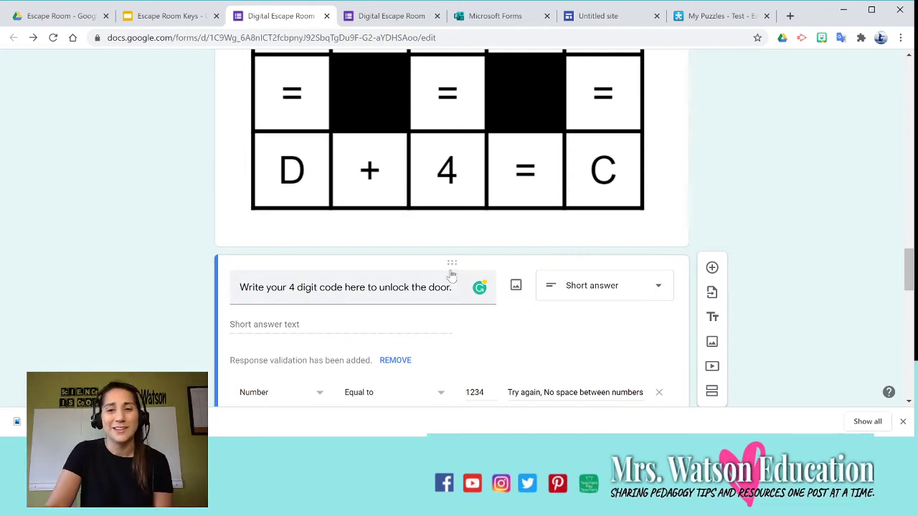
scroll(451, 269, down, 4)
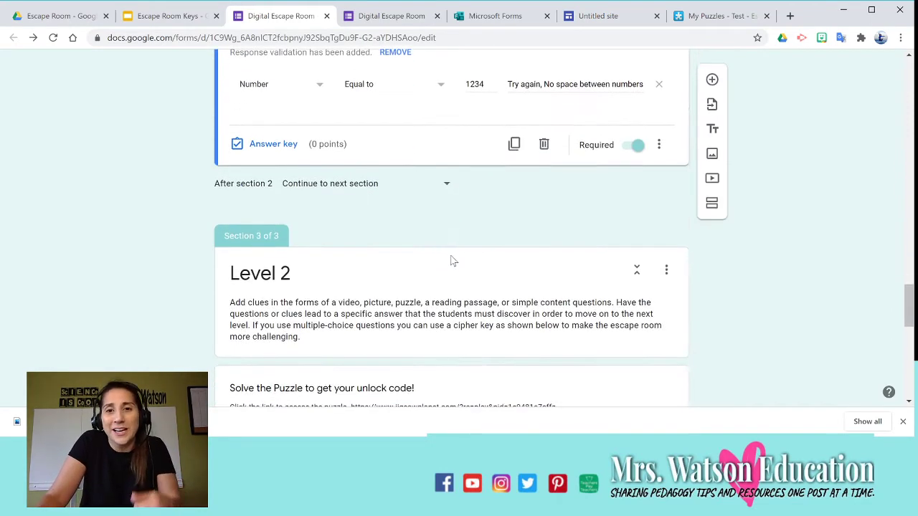
Delete the empty untitled question from section 2.
scroll(452, 261, down, 2)
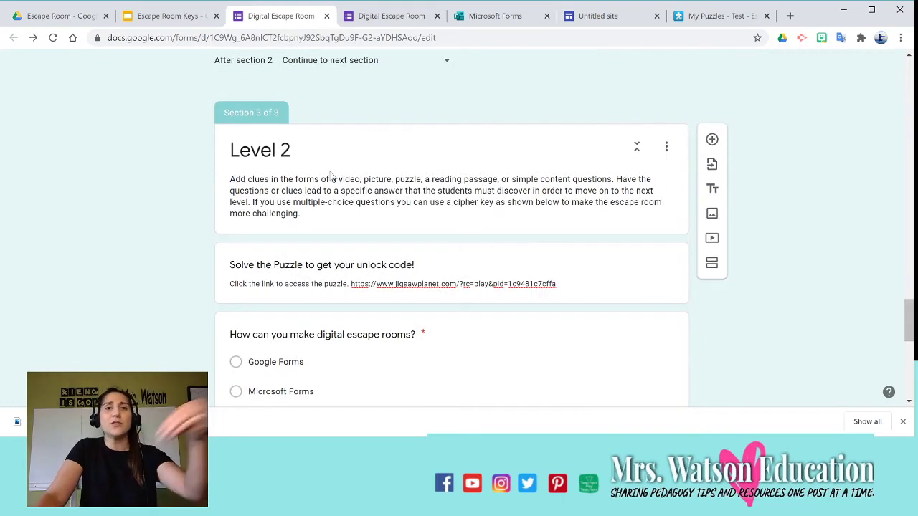
scroll(332, 178, down, 1)
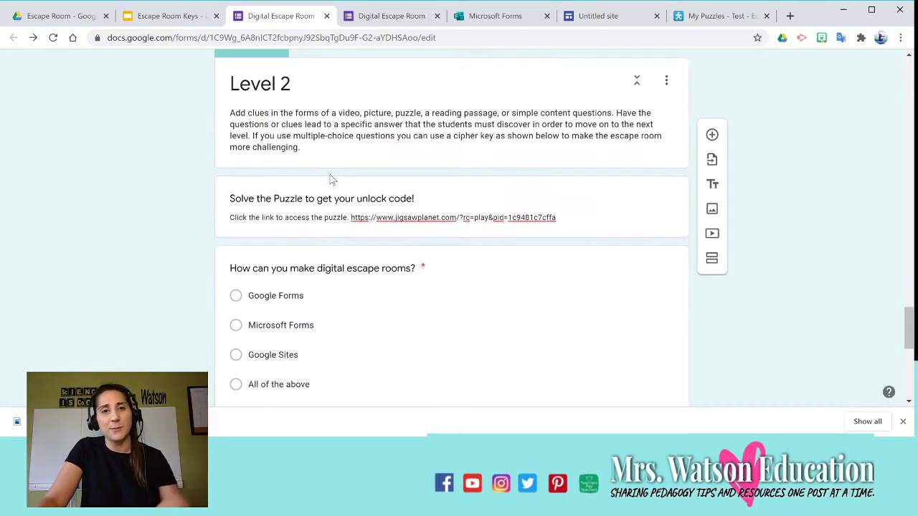
scroll(449, 260, down, 1)
scroll(478, 282, up, 10)
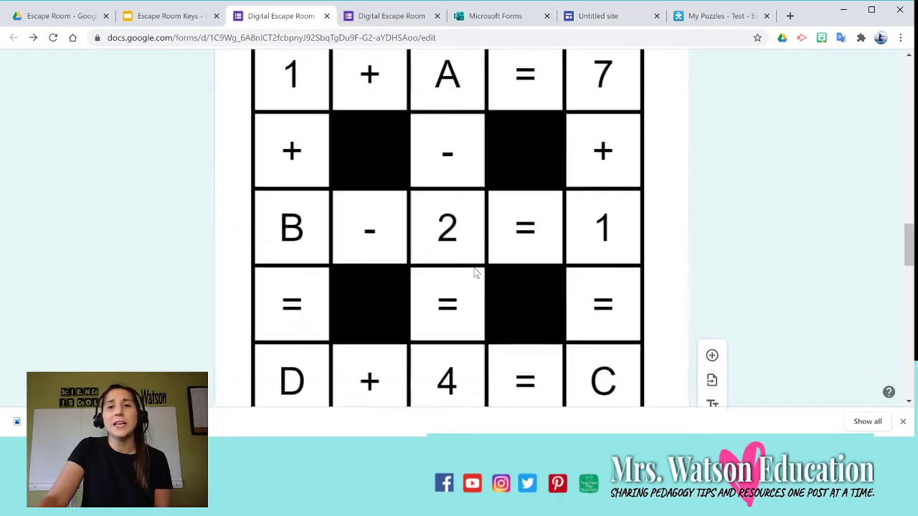
scroll(477, 272, up, 8)
scroll(476, 265, down, 16)
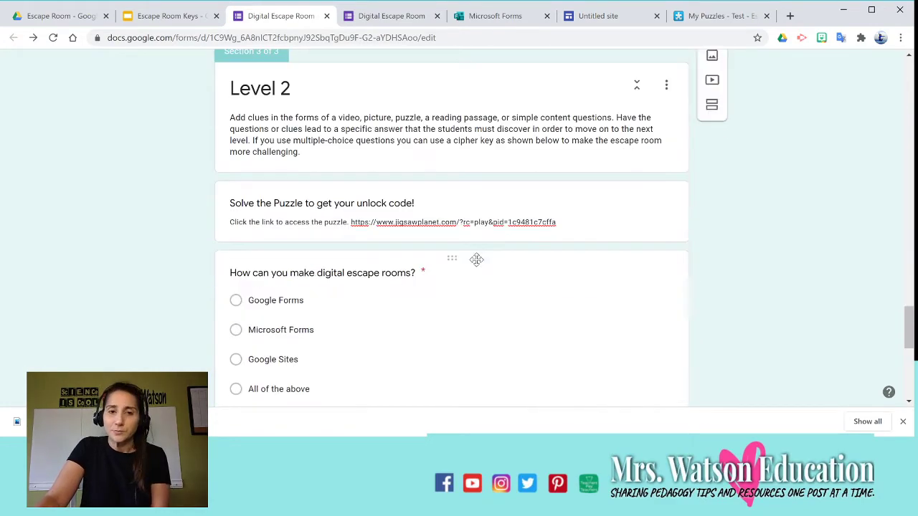
scroll(352, 223, down, 2)
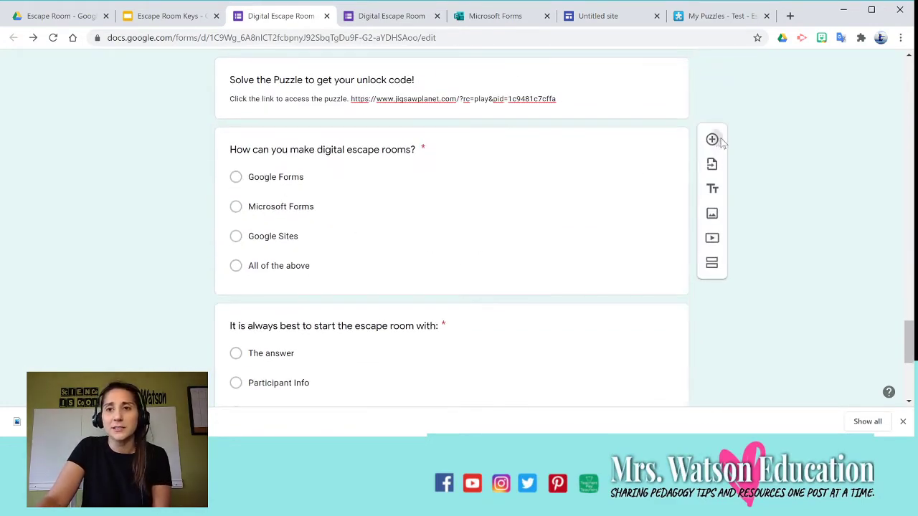
scroll(713, 139, up, 1)
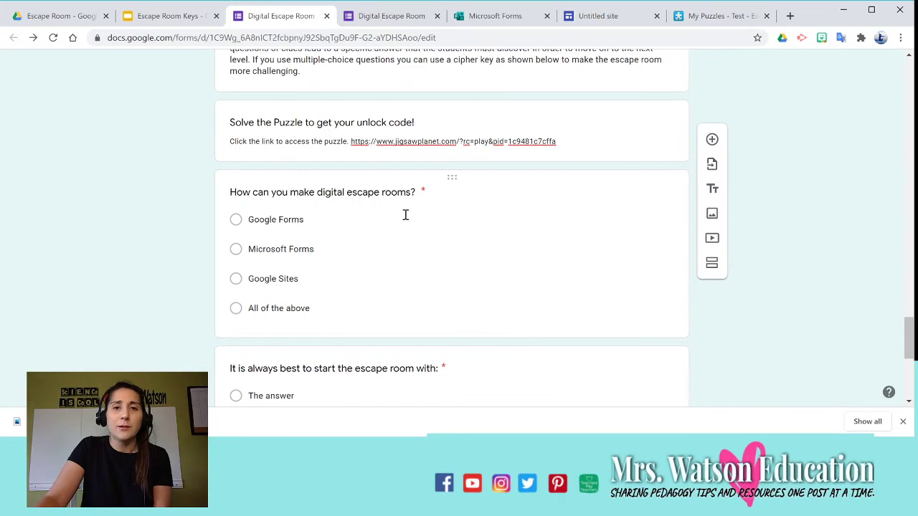
scroll(406, 215, up, 2)
scroll(407, 215, down, 4)
scroll(408, 211, up, 8)
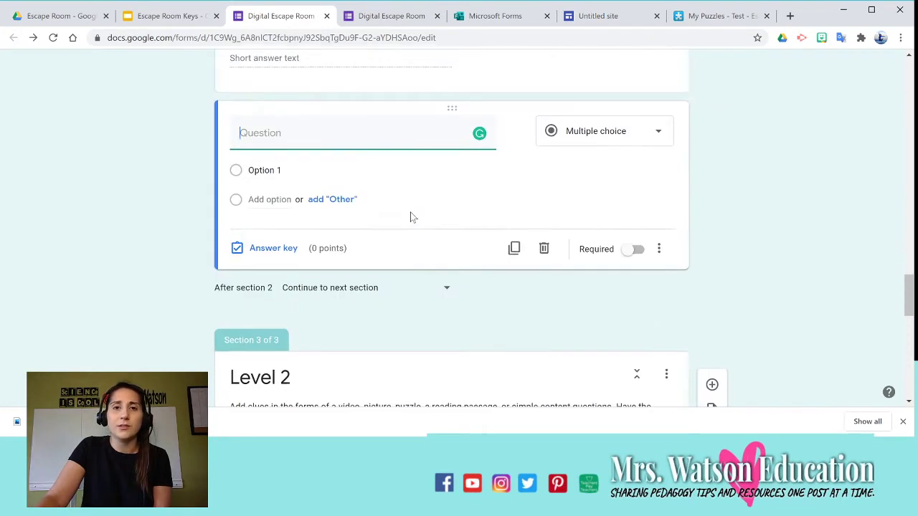
click(543, 249)
Mark All of the above correct for 'How can you make digital escape rooms?'.
scroll(402, 256, down, 3)
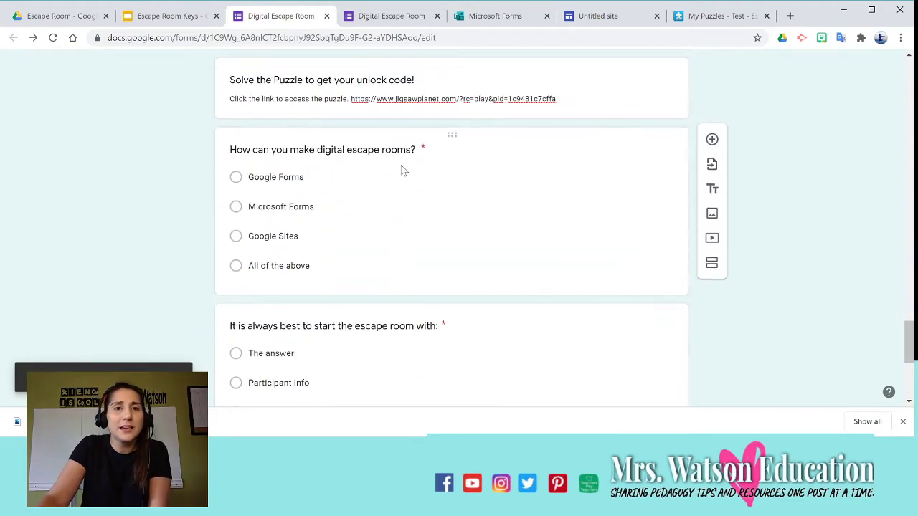
click(270, 267)
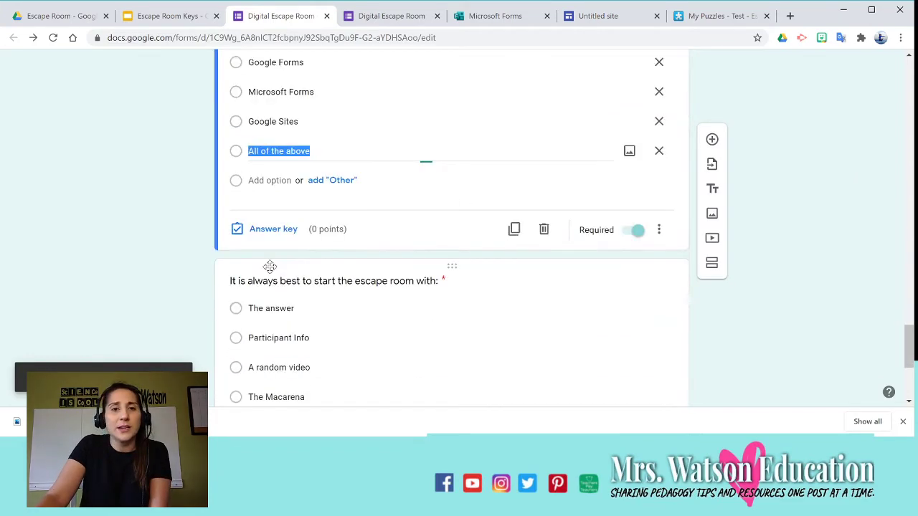
click(257, 236)
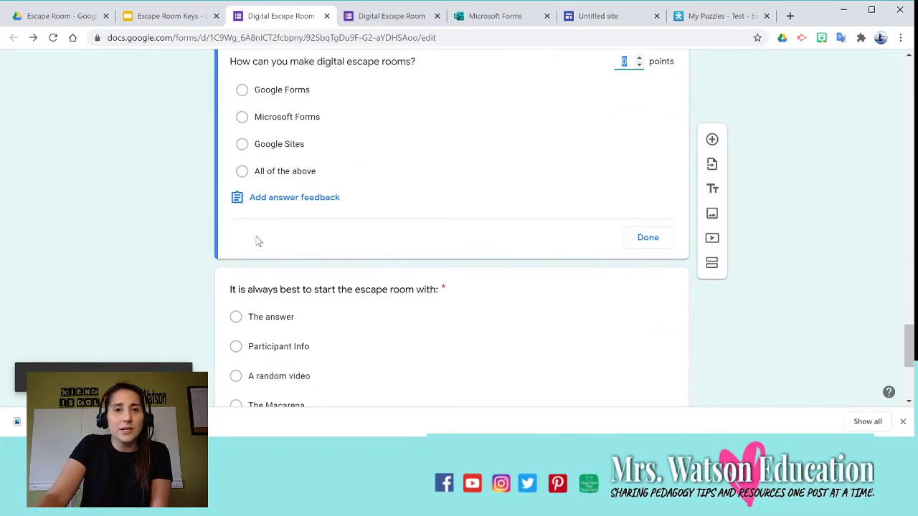
click(273, 169)
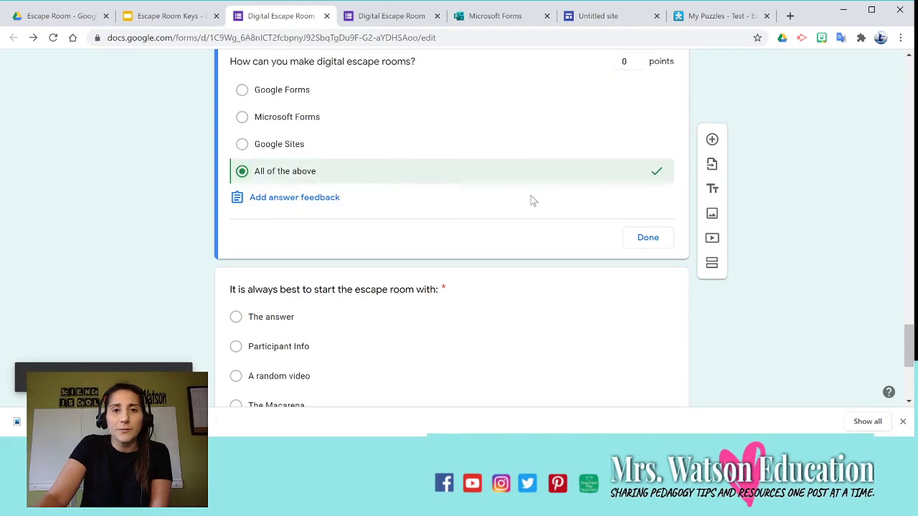
click(649, 238)
scroll(545, 207, down, 2)
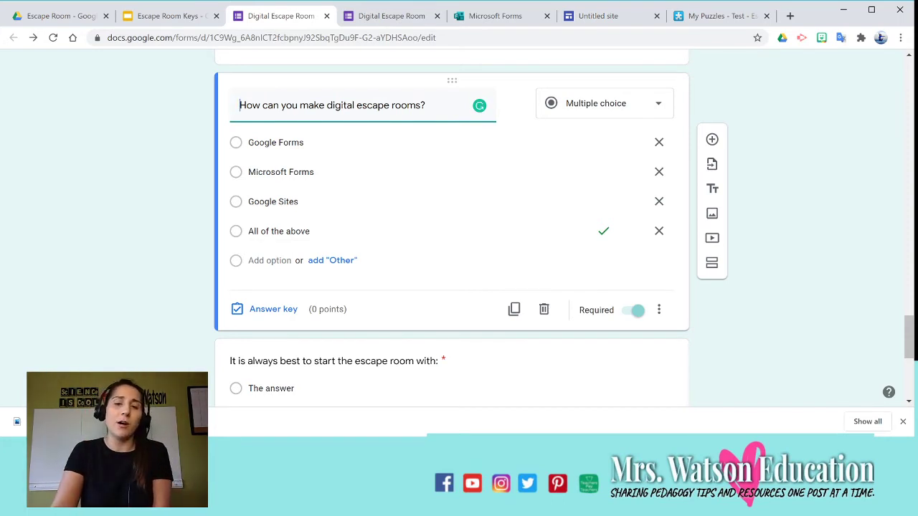
scroll(526, 158, down, 1)
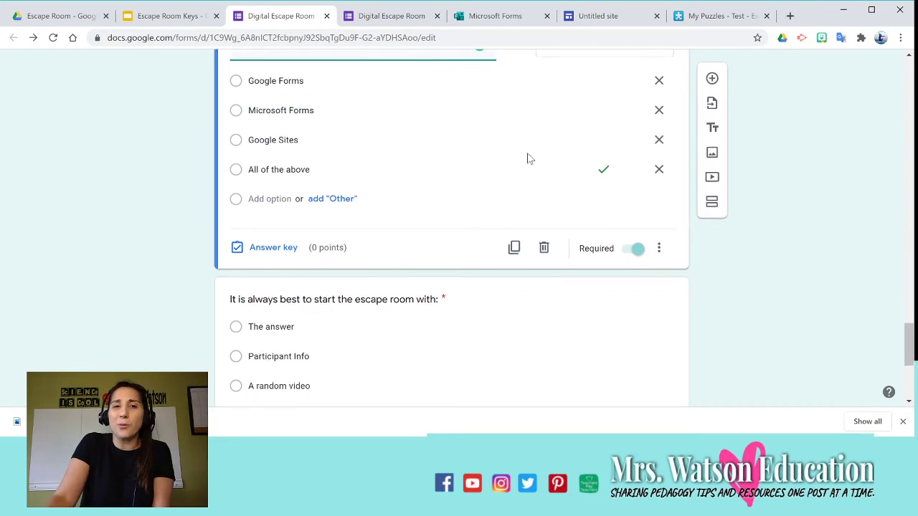
scroll(480, 186, down, 1)
scroll(480, 187, down, 3)
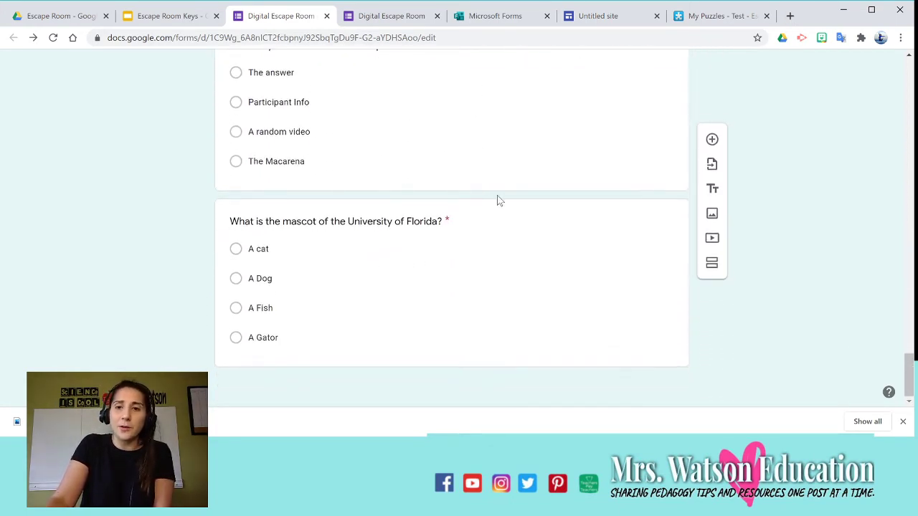
scroll(501, 275, up, 5)
scroll(501, 275, up, 4)
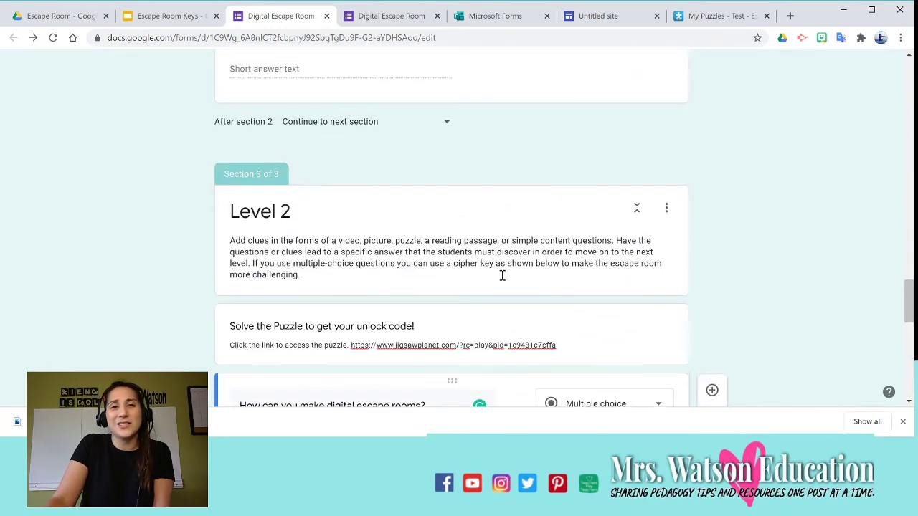
In the Escape Room Keys slides, go to slide 7's Other puzzle options.
click(128, 15)
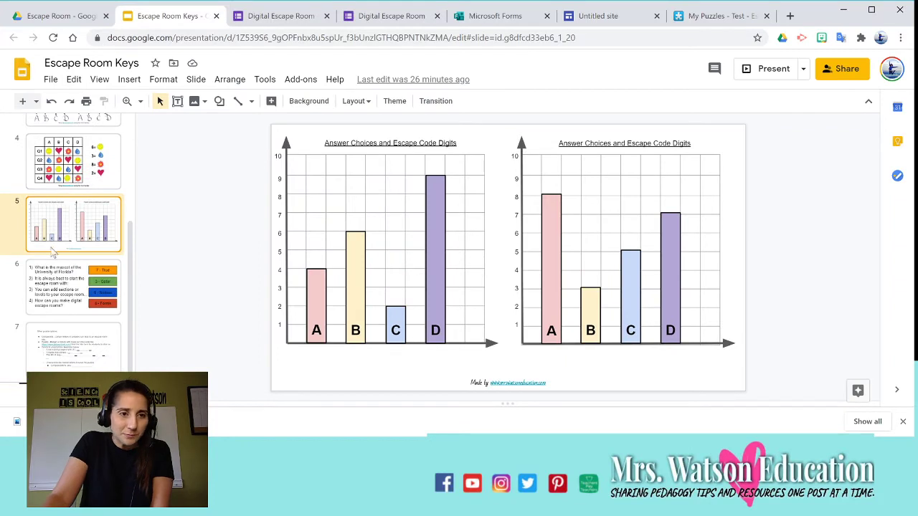
click(62, 296)
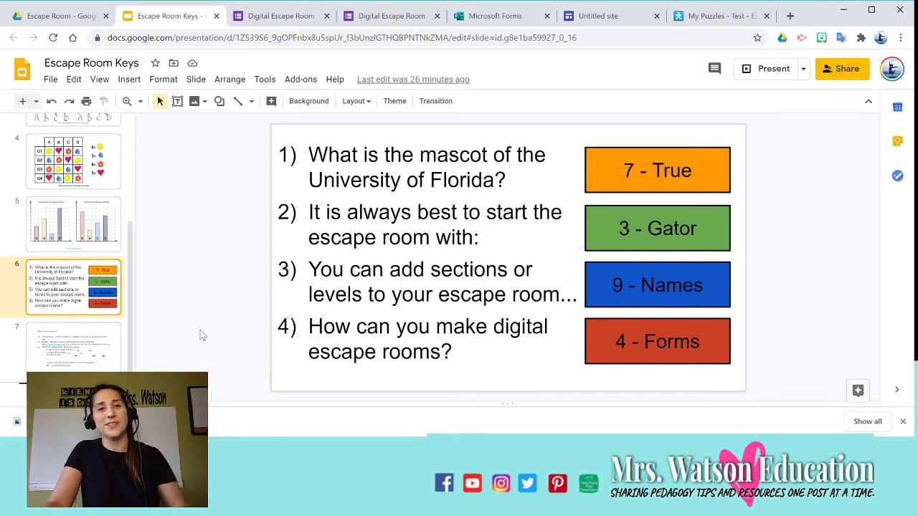
click(91, 357)
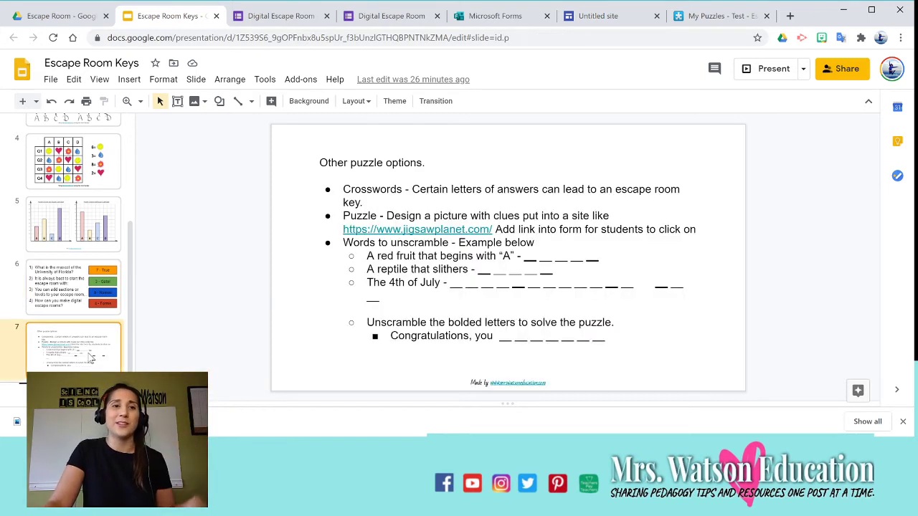
Widen the Other puzzle options text box to the left and nudge it slightly right.
click(337, 192)
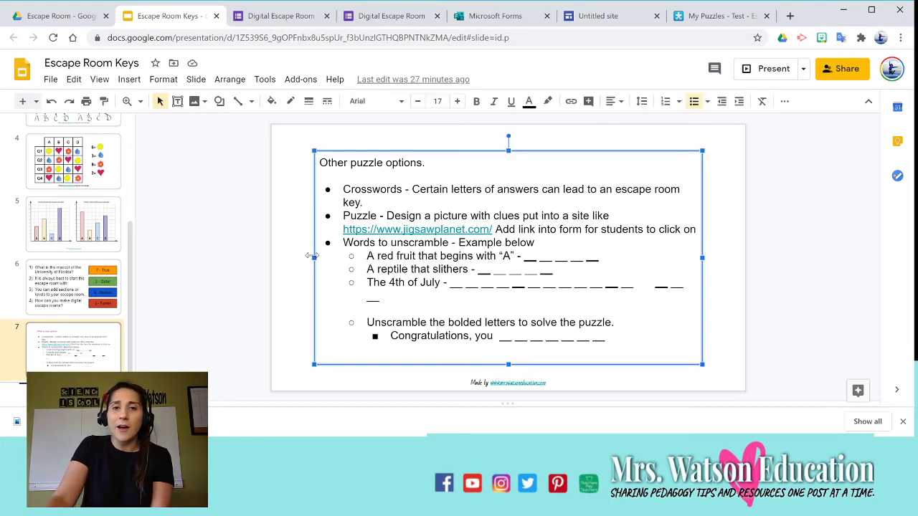
drag(313, 256, 284, 256)
click(488, 160)
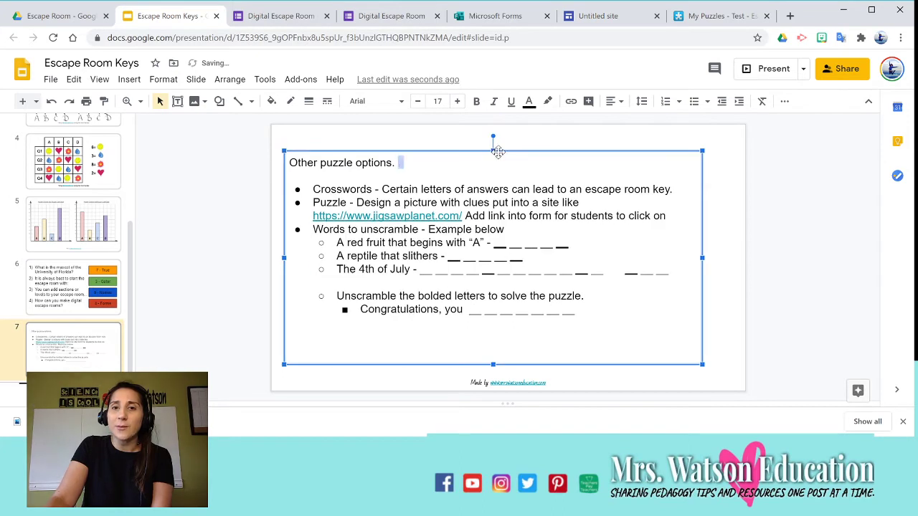
drag(498, 151, 510, 151)
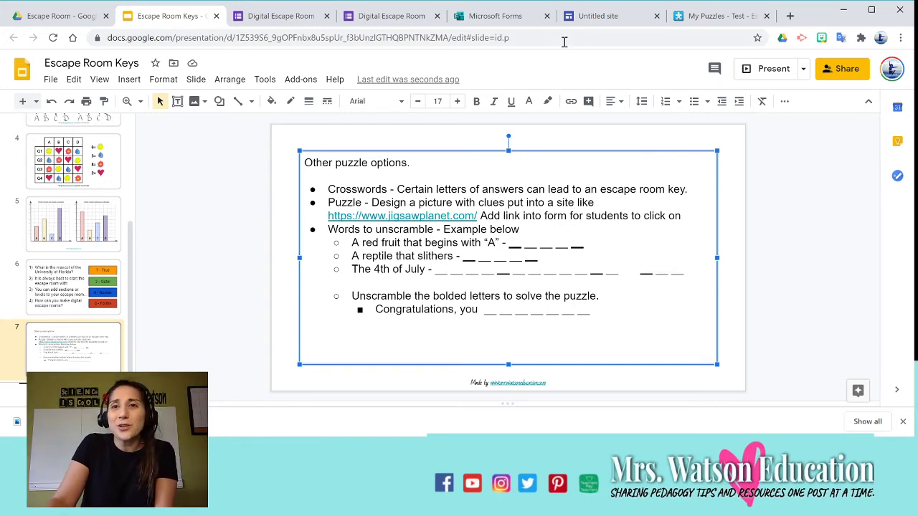
click(714, 16)
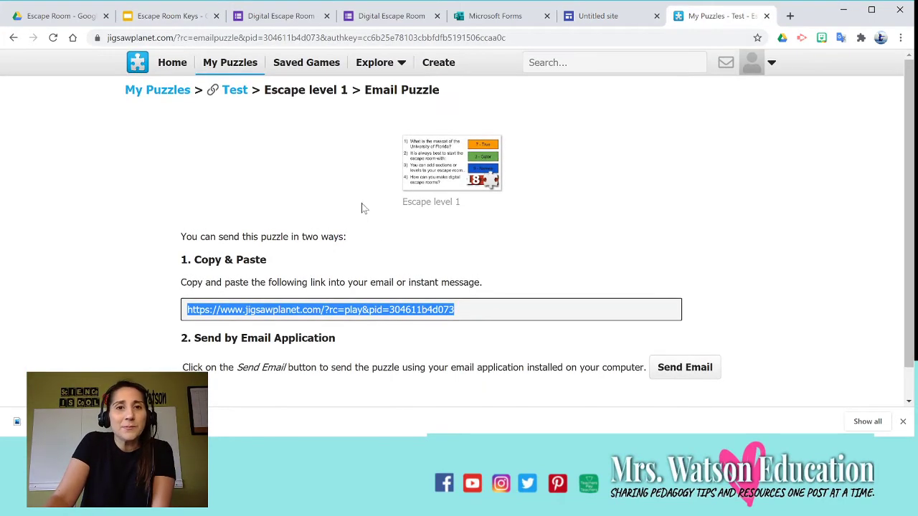
Create a 24-piece Jigsaw Planet puzzle from the uploaded slide image.
click(439, 63)
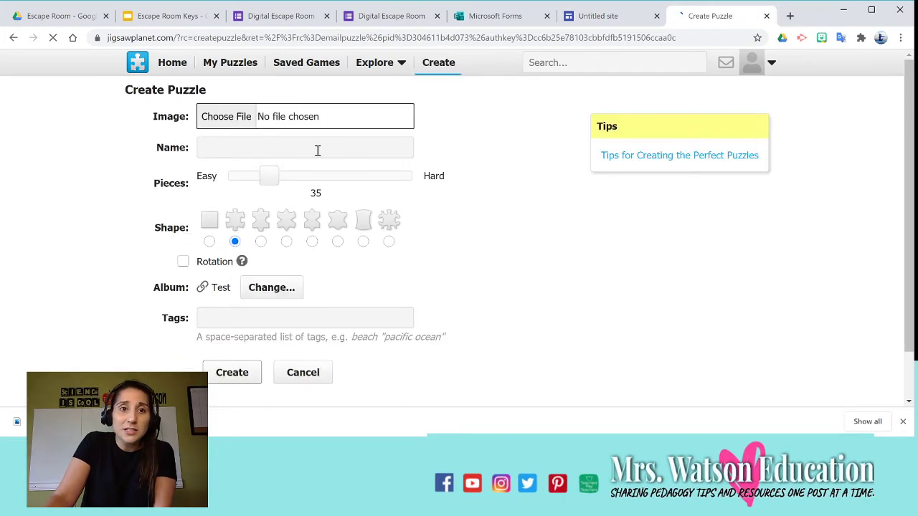
click(275, 175)
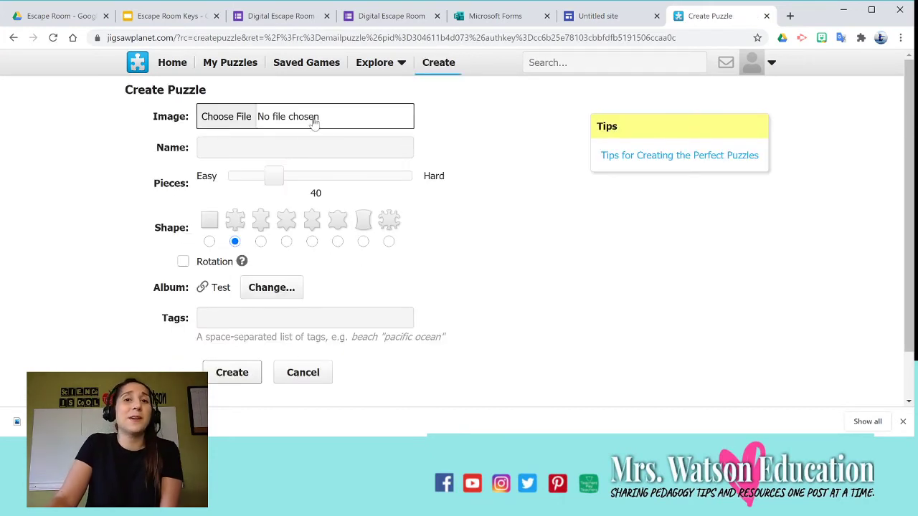
click(229, 124)
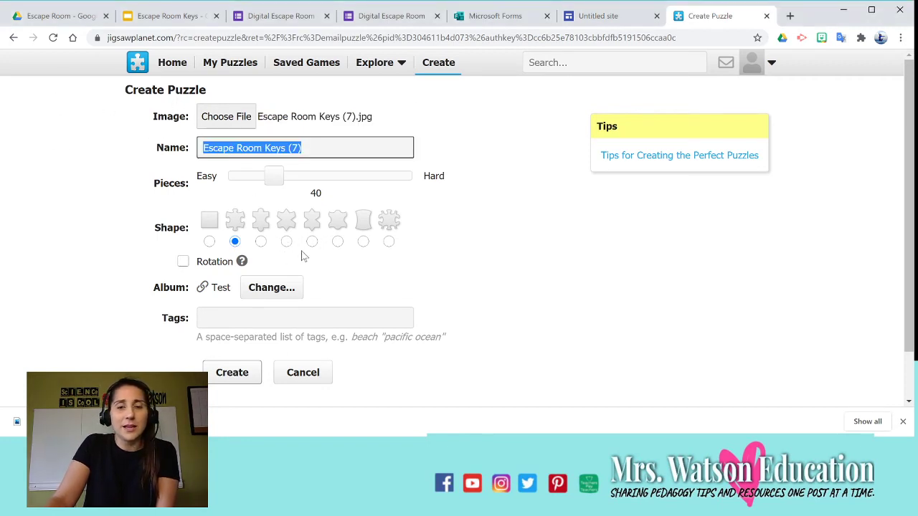
mouse_move(273, 176)
mouse_down()
mouse_move(251, 184)
mouse_move(258, 187)
mouse_up()
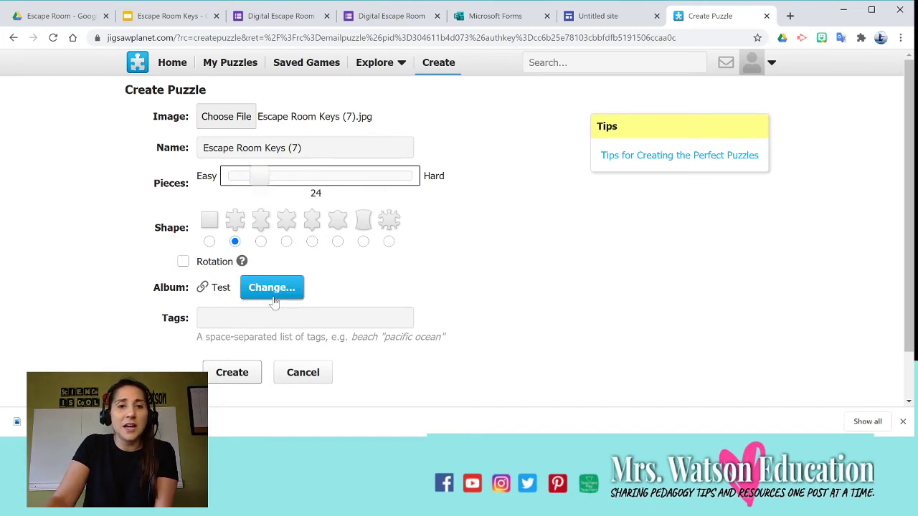
click(240, 376)
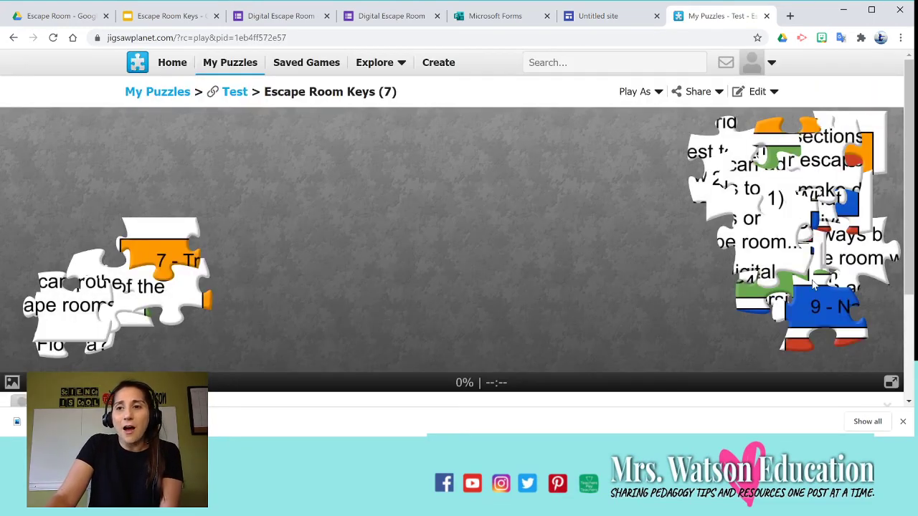
Assemble a few puzzle pieces, completing '7 - True' with the '3 - Ga' piece beneath.
drag(787, 268, 412, 253)
drag(186, 256, 557, 166)
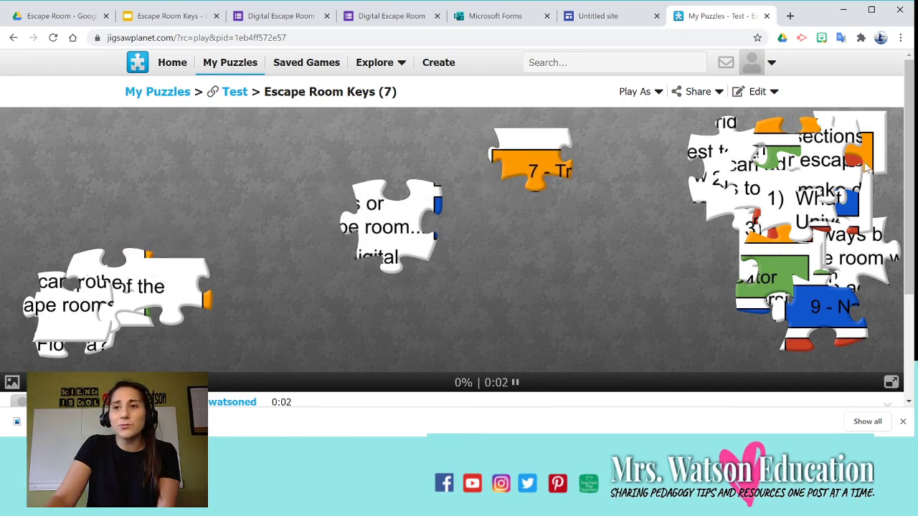
drag(867, 169, 620, 169)
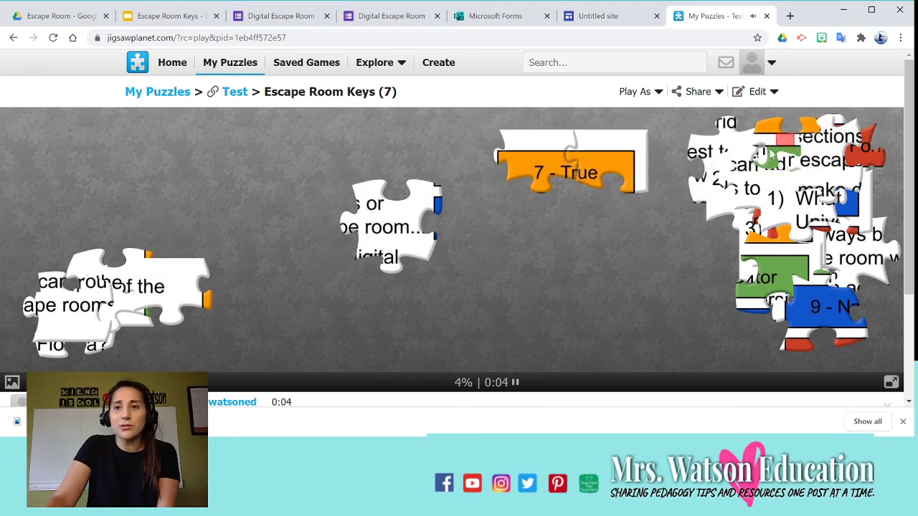
drag(796, 133, 533, 213)
drag(816, 131, 744, 147)
drag(601, 207, 462, 226)
drag(513, 192, 538, 172)
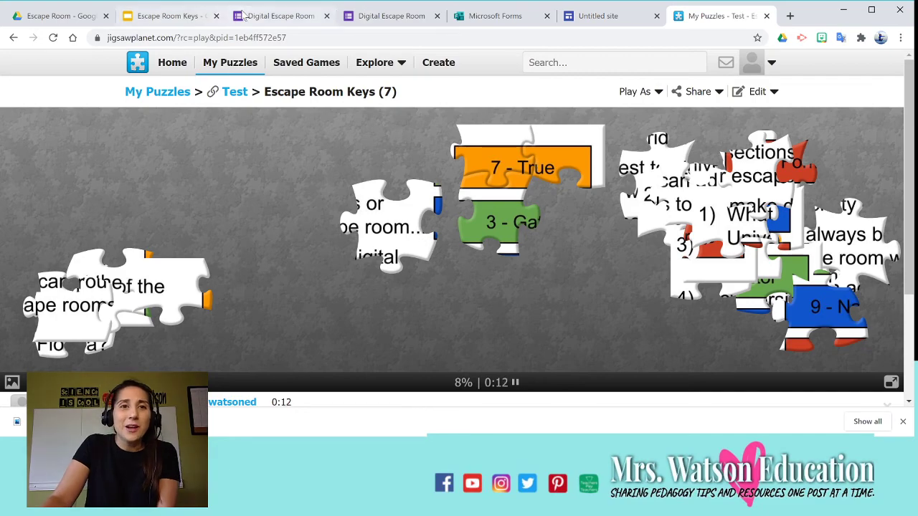
click(325, 15)
scroll(373, 272, down, 2)
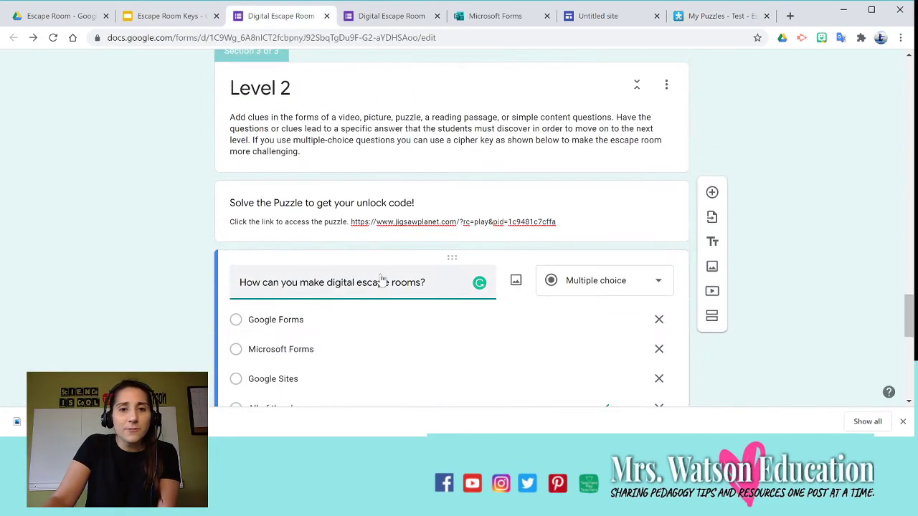
Toggle between the Level 2 puzzle card editor and the form's respondent preview, ending on the preview.
click(537, 196)
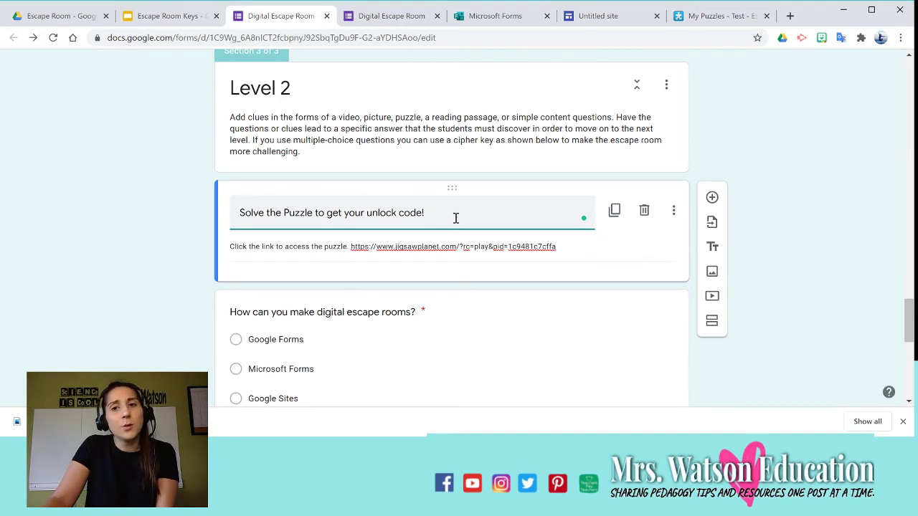
click(399, 18)
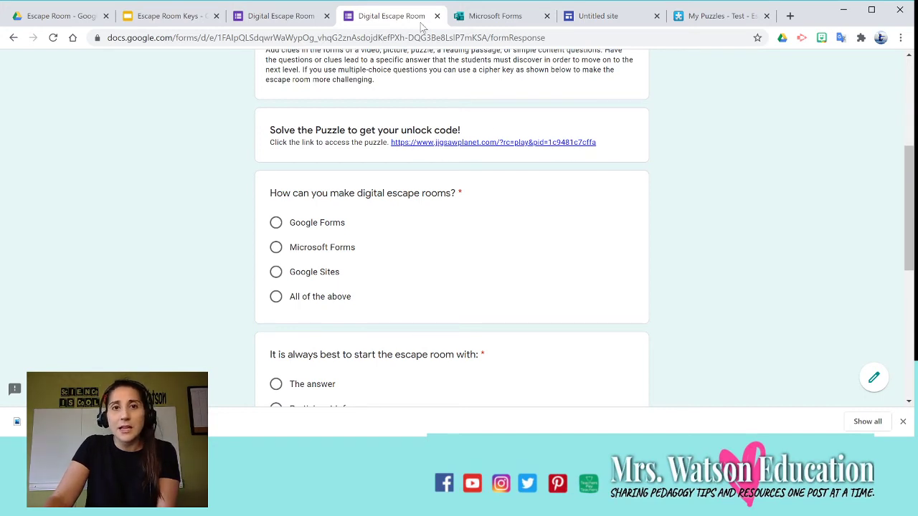
click(323, 17)
click(387, 16)
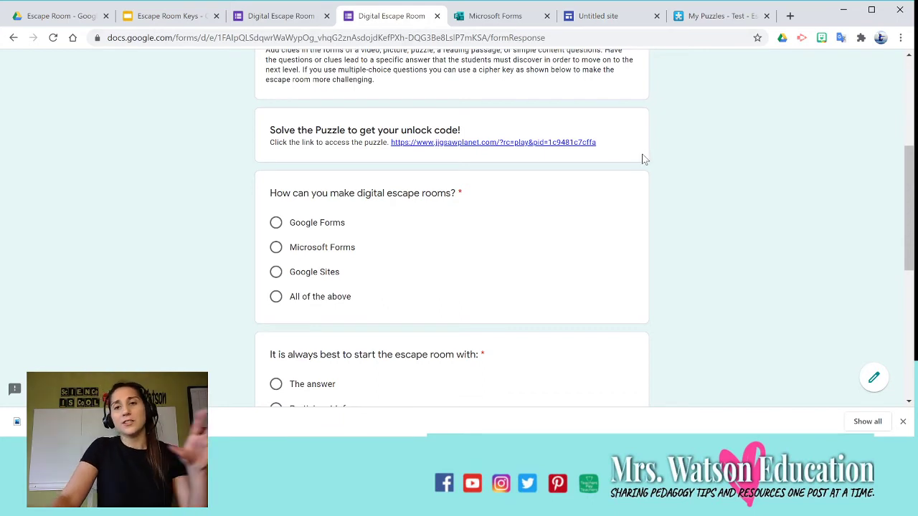
Test the Level 2 jigsawplanet.com puzzle link as a student, then close its tab.
click(534, 143)
click(478, 16)
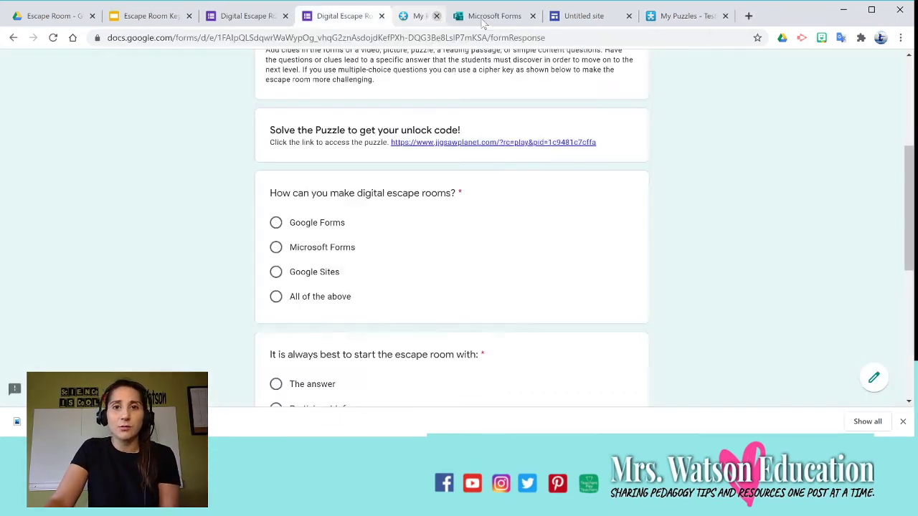
scroll(471, 223, down, 1)
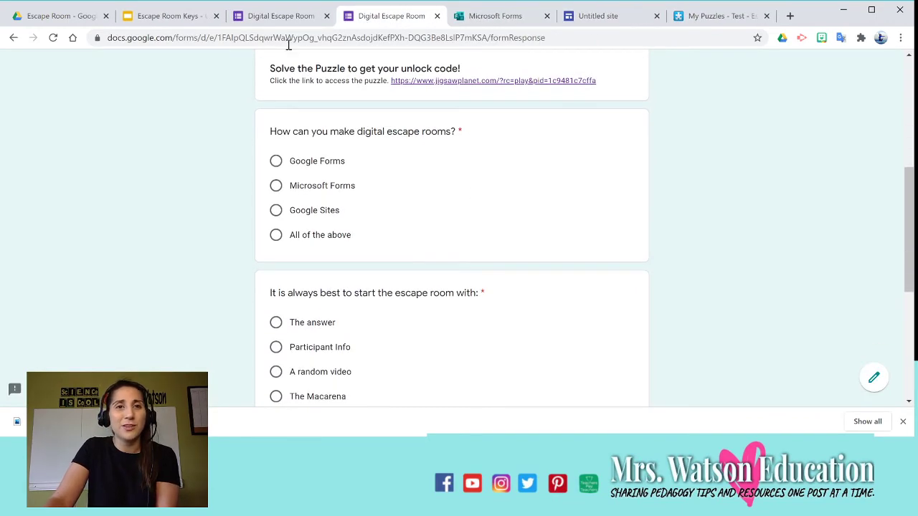
click(173, 16)
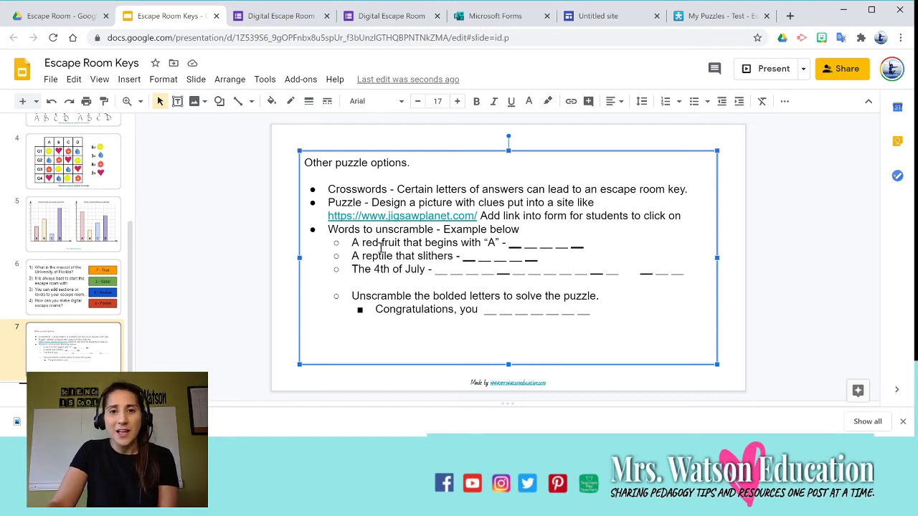
Click into the red fruit and reptile unscramble clue lines on slide 7.
click(517, 249)
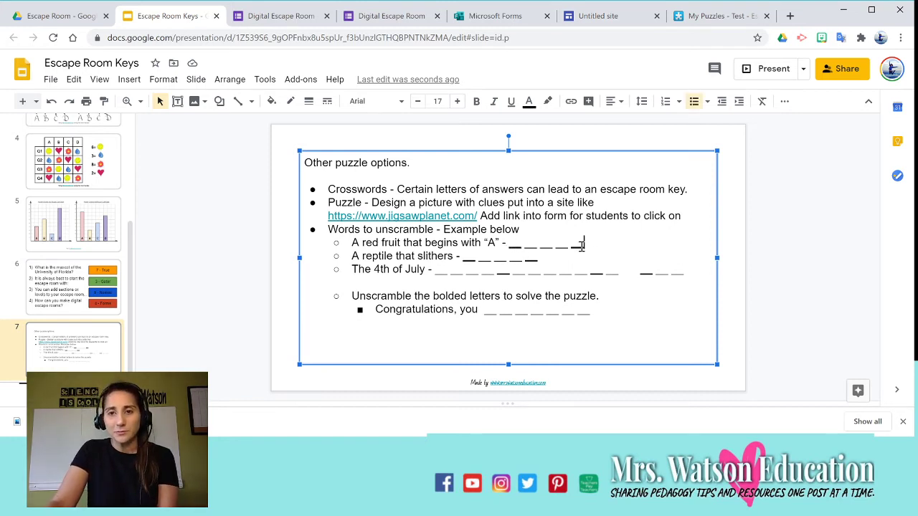
click(544, 261)
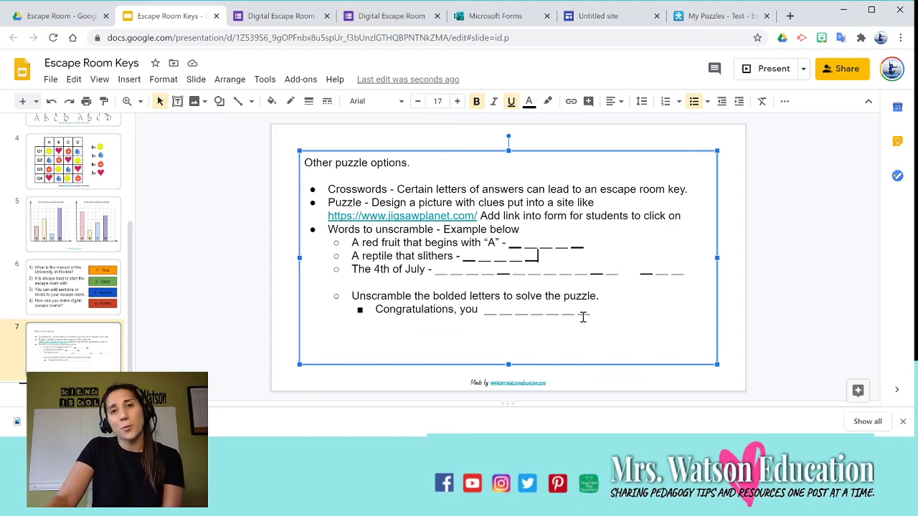
click(281, 15)
scroll(340, 233, up, 3)
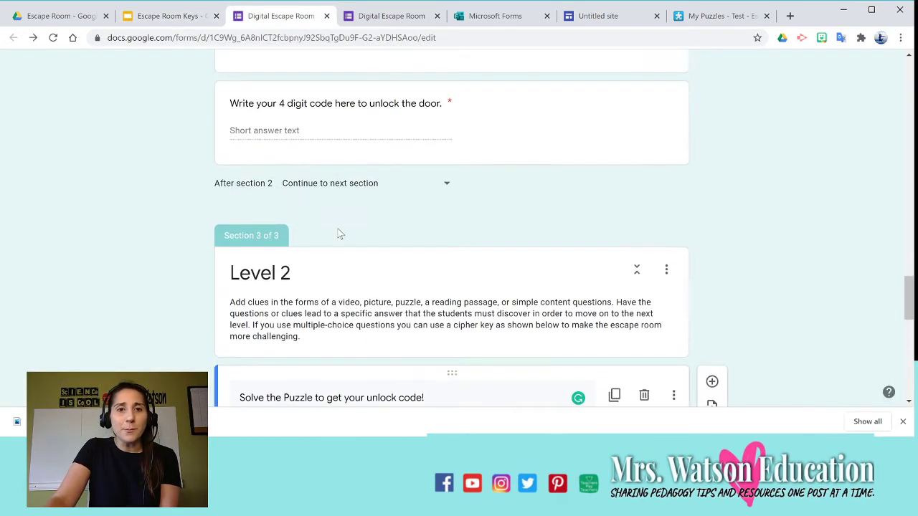
Give the 4 digit code question Text validation with a Contains condition and a custom error message.
scroll(359, 190, up, 1)
click(358, 190)
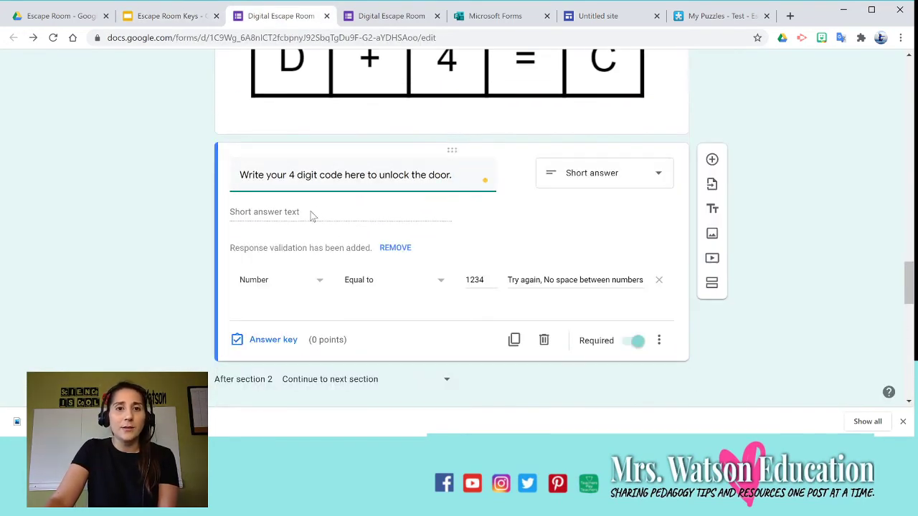
click(290, 219)
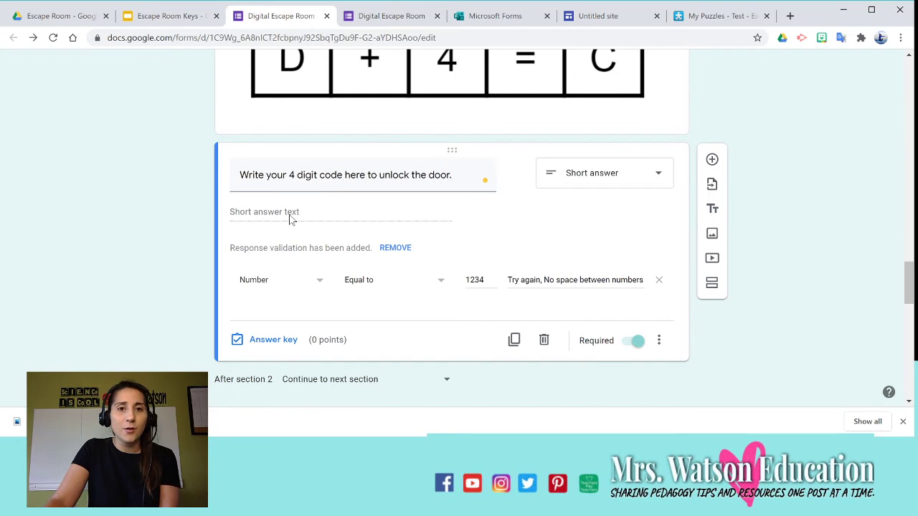
click(278, 282)
click(268, 311)
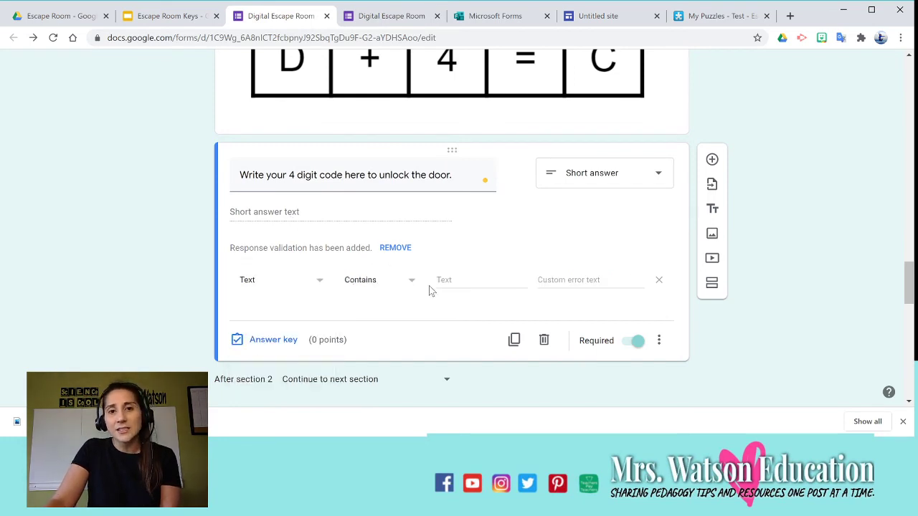
click(413, 285)
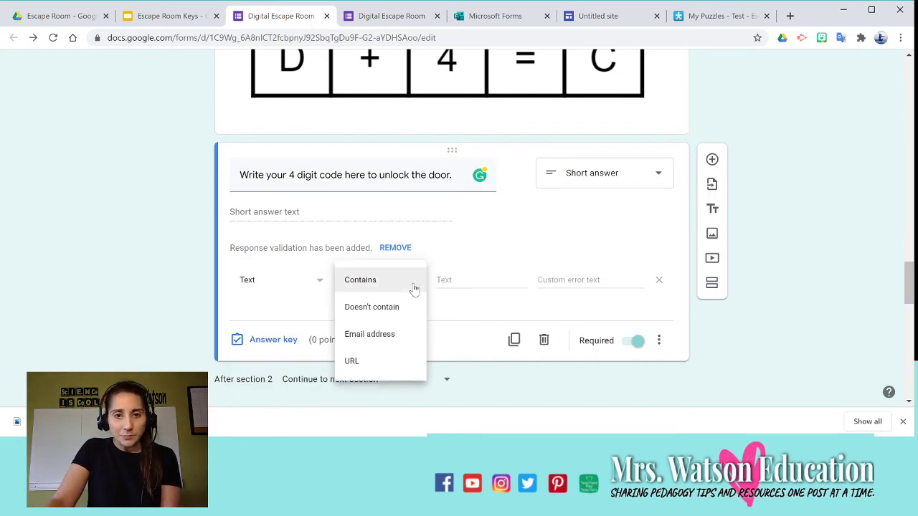
click(410, 286)
click(450, 281)
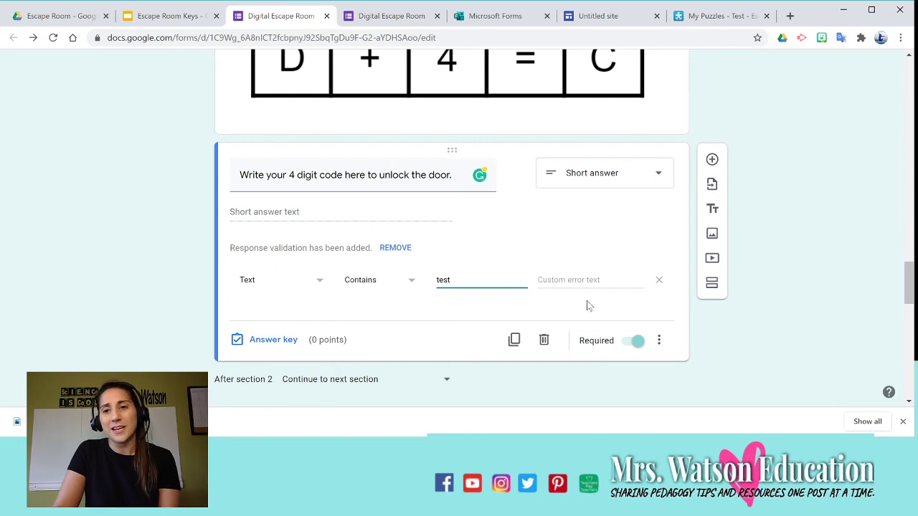
click(610, 286)
text(all lower case)
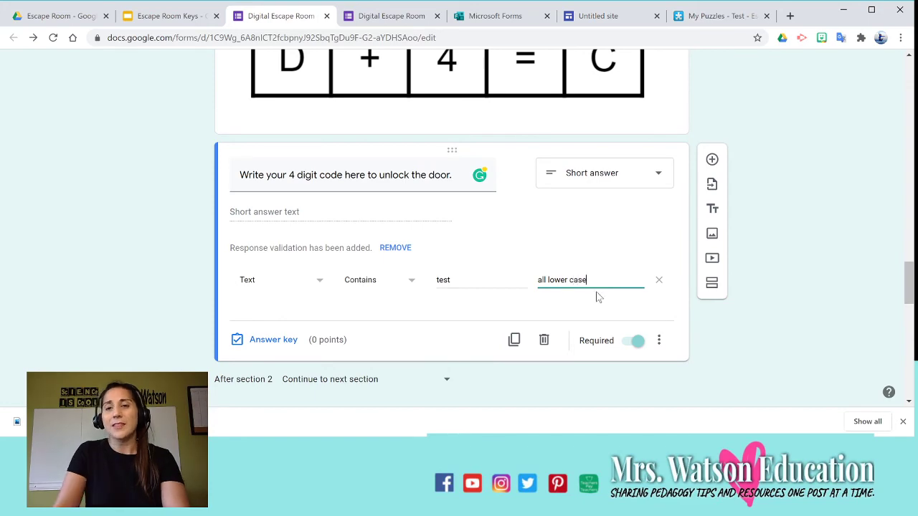
click(591, 223)
Scroll down the escape room form, then move to the blank Microsoft Forms form.
scroll(592, 223, down, 5)
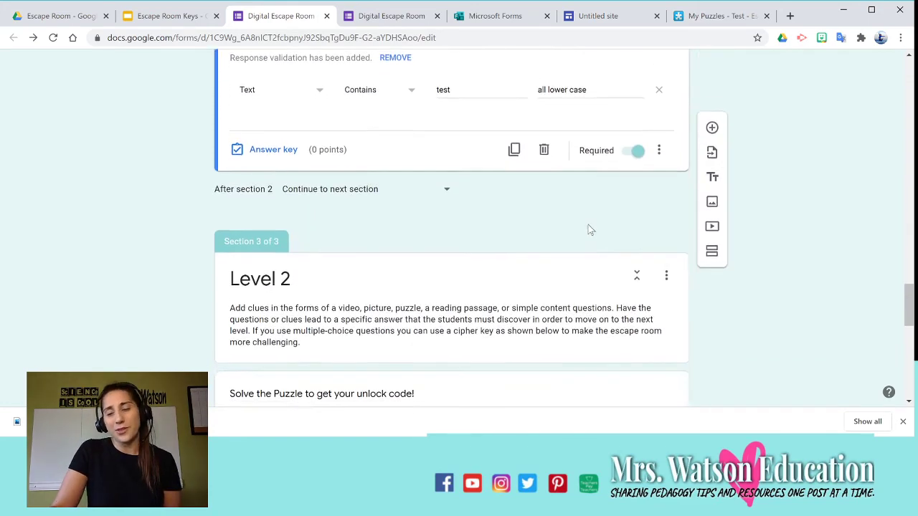
scroll(585, 230, down, 6)
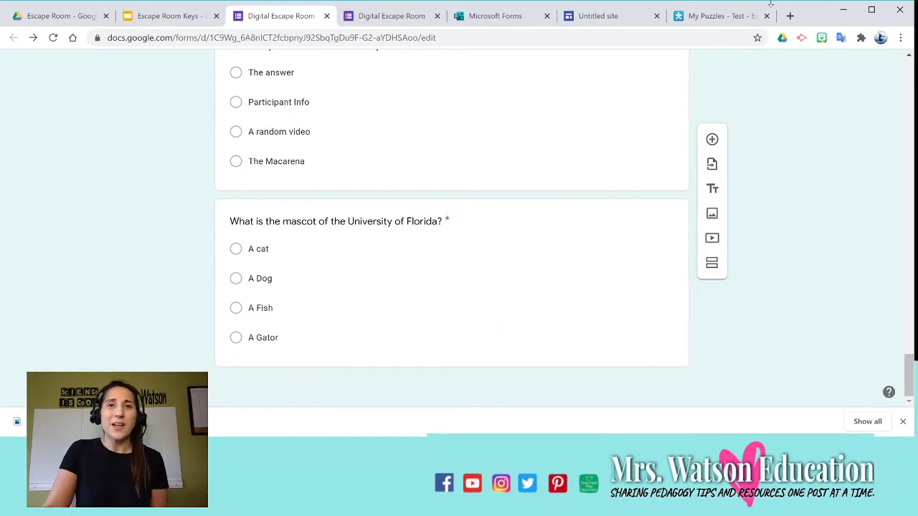
click(490, 16)
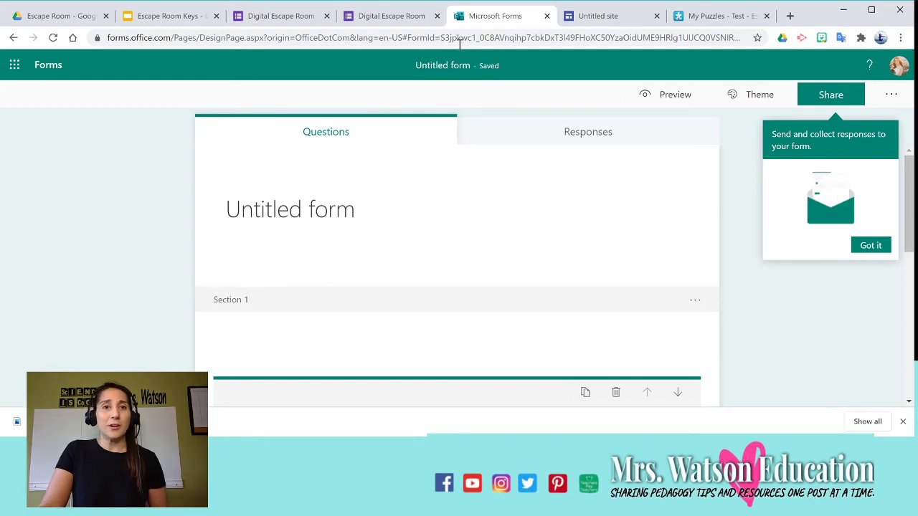
Move through the slides to the Untitled site and scroll up to its Escape Room header.
click(144, 16)
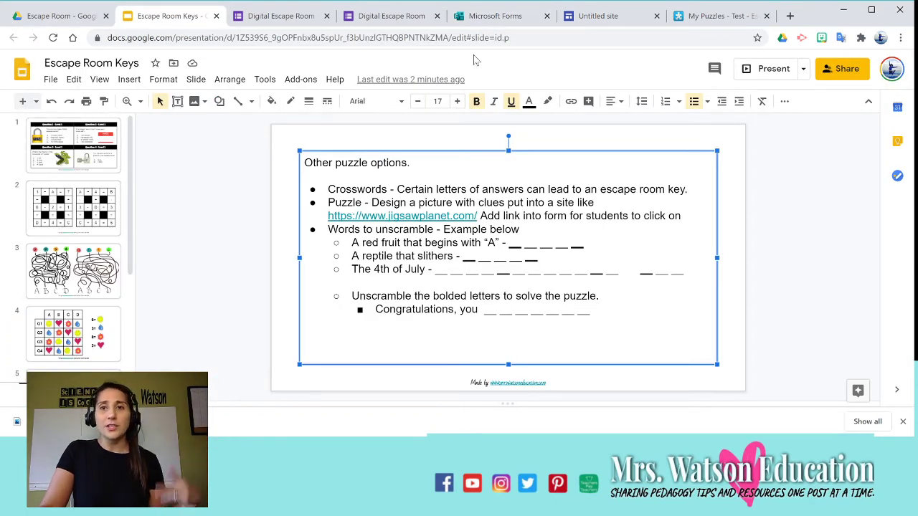
click(581, 23)
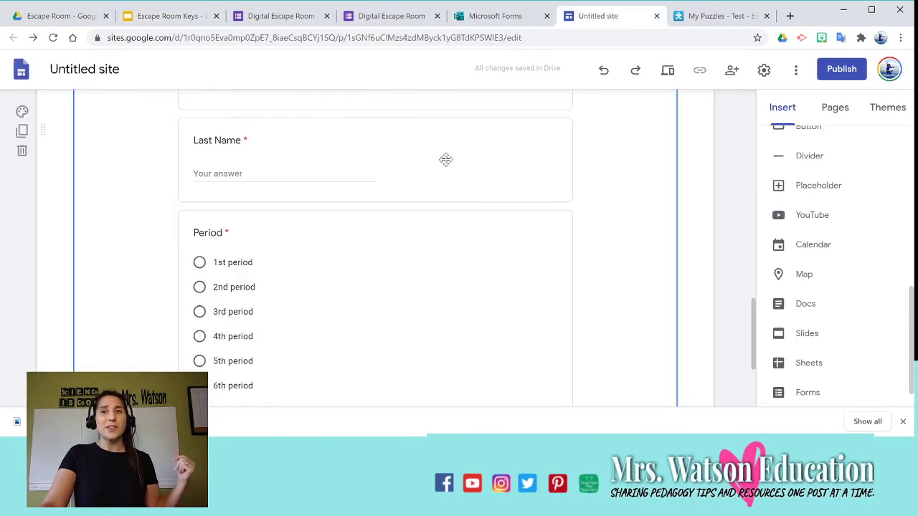
scroll(408, 199, up, 15)
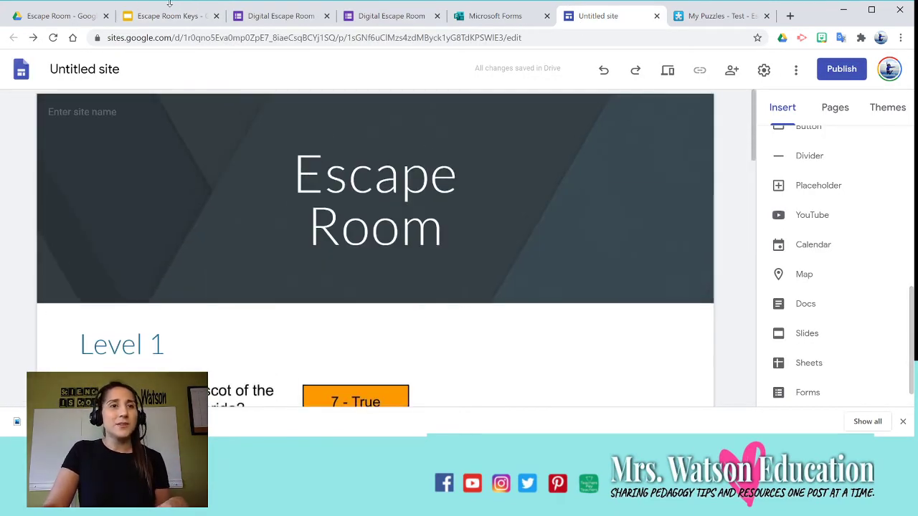
click(79, 16)
click(36, 111)
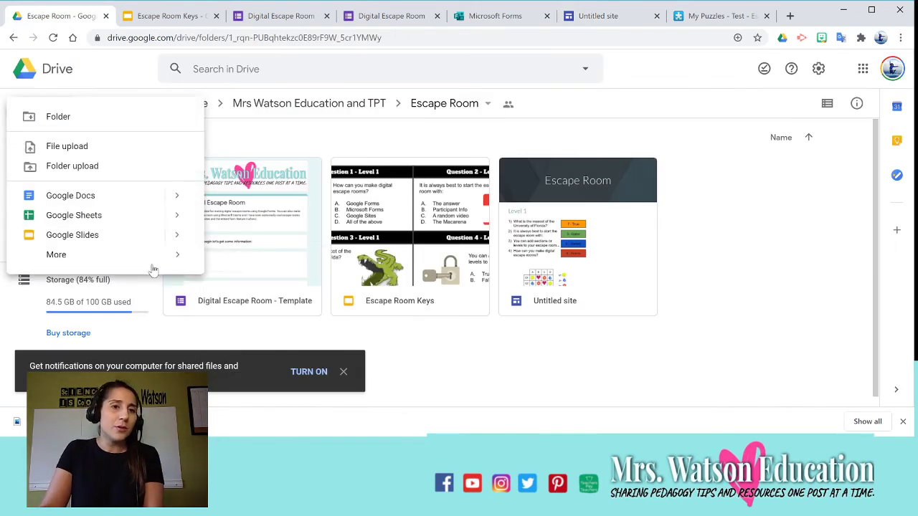
mouse_move(187, 260)
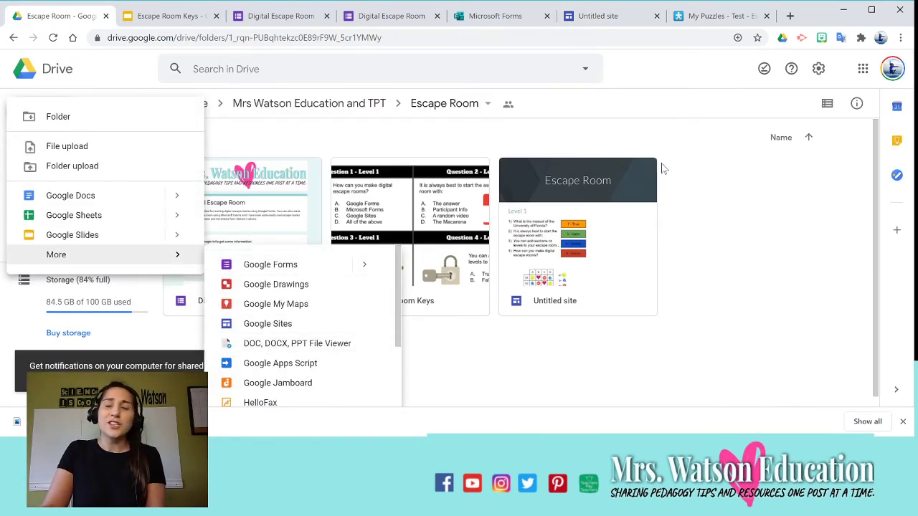
click(631, 20)
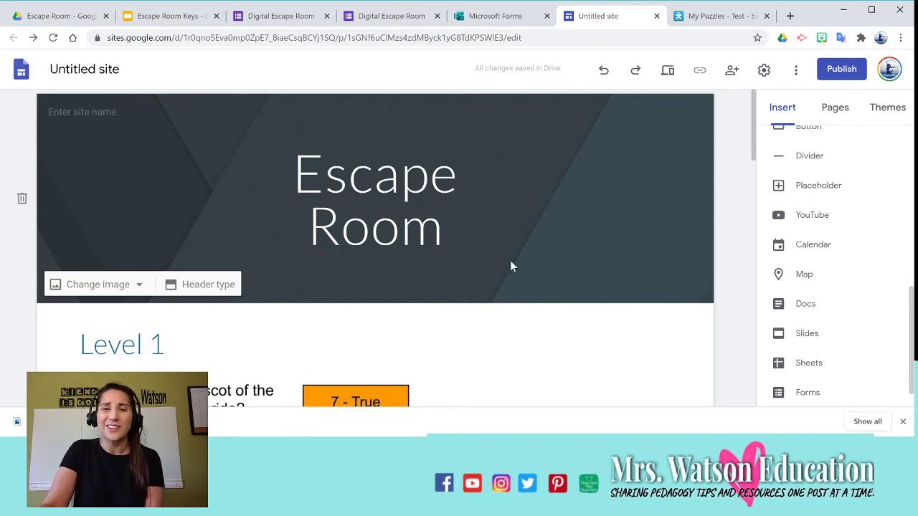
Scroll up and down through the Untitled site's Escape Room page and Insert panel.
scroll(510, 266, down, 1)
scroll(510, 262, up, 1)
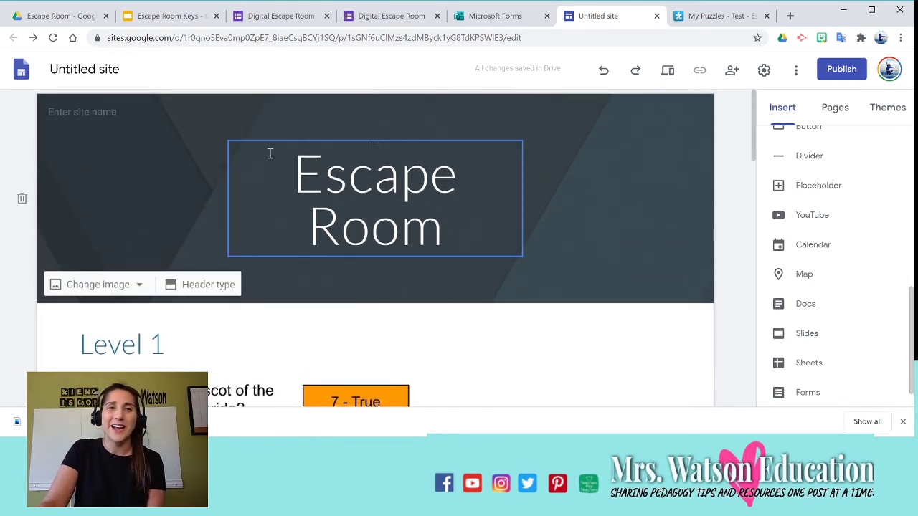
scroll(455, 224, down, 3)
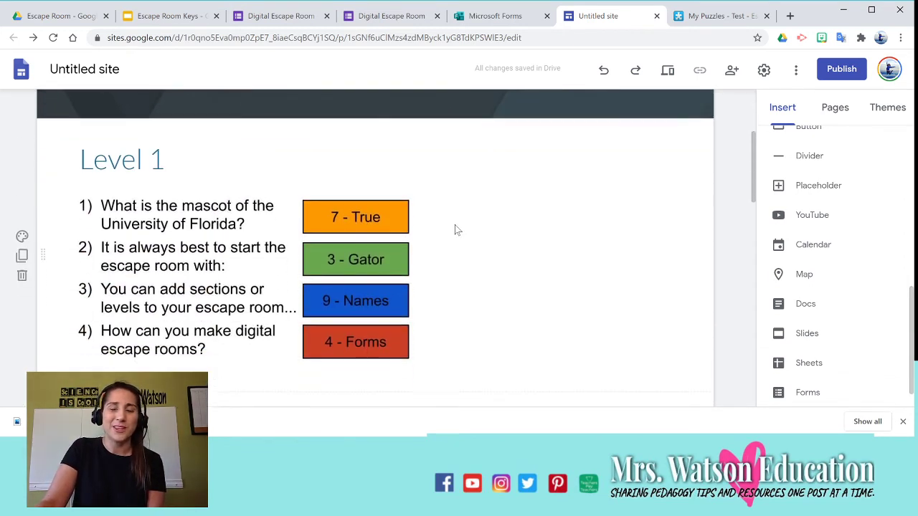
scroll(455, 224, up, 3)
scroll(481, 260, down, 2)
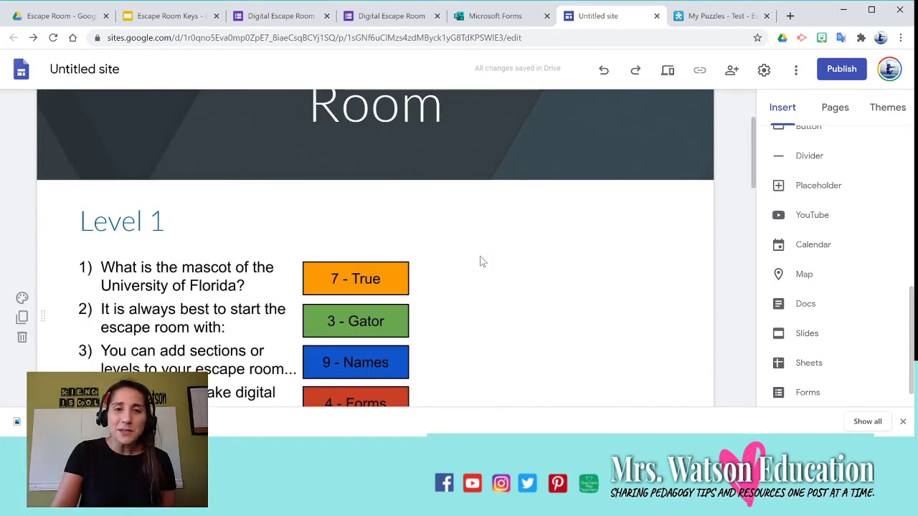
scroll(546, 258, down, 2)
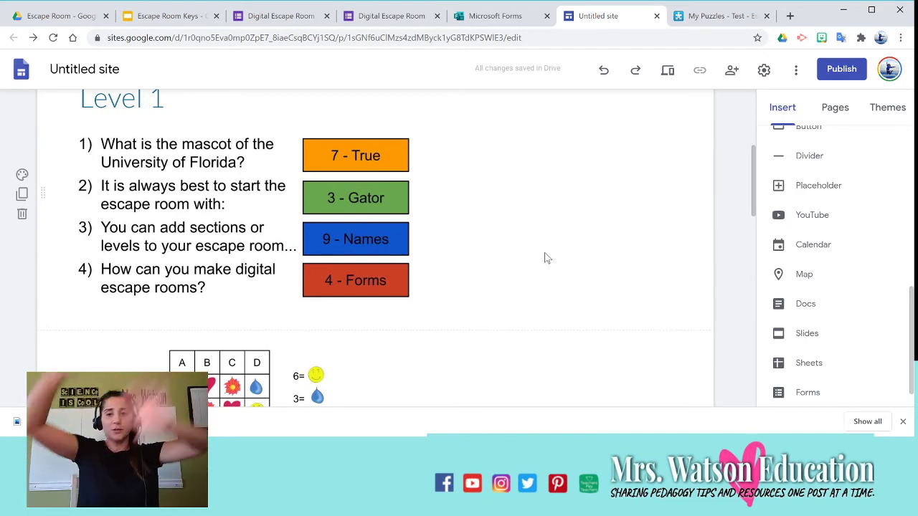
scroll(519, 216, down, 5)
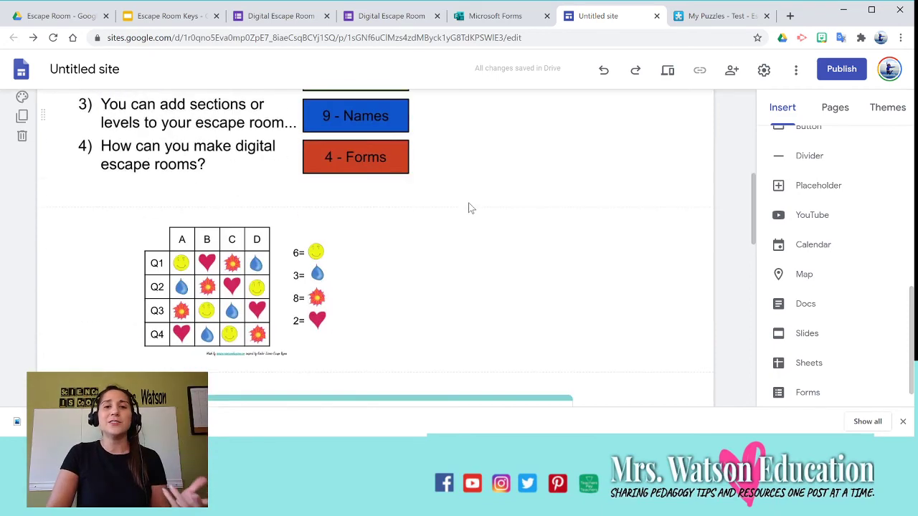
scroll(449, 261, up, 5)
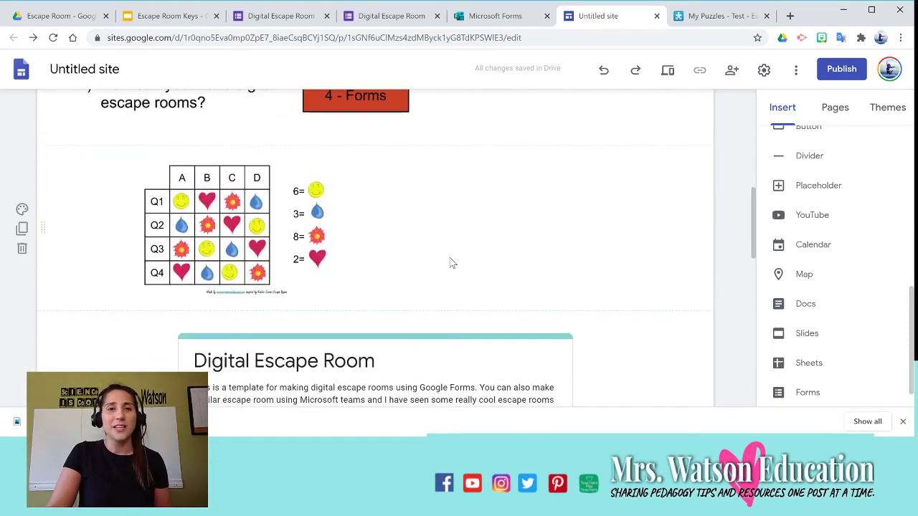
scroll(818, 222, up, 5)
scroll(817, 223, up, 2)
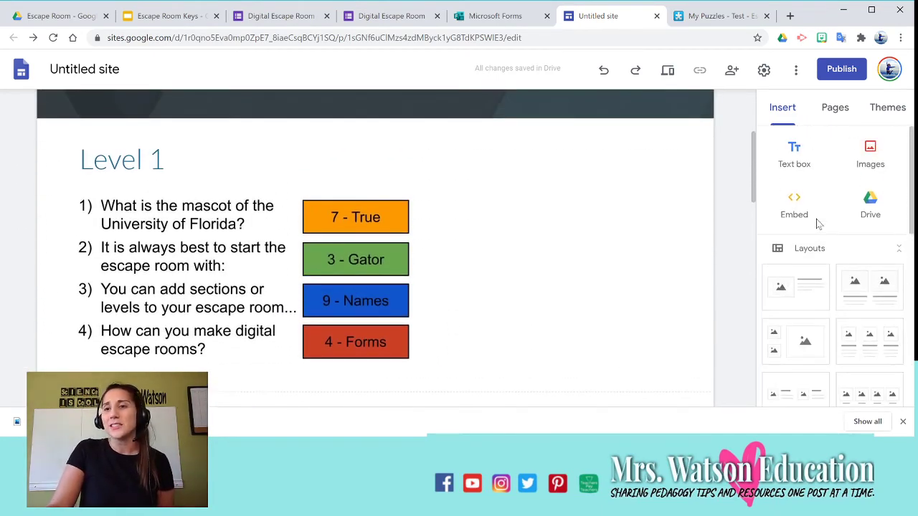
scroll(817, 215, down, 6)
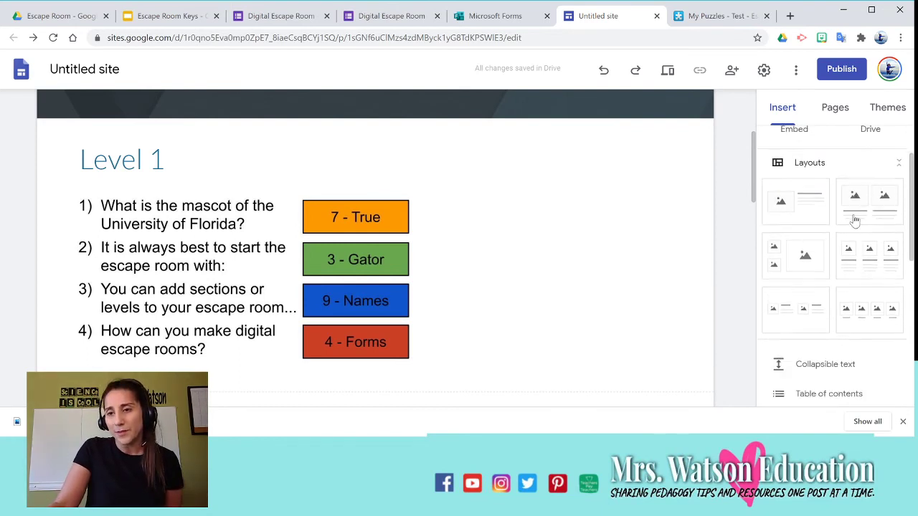
scroll(847, 216, up, 8)
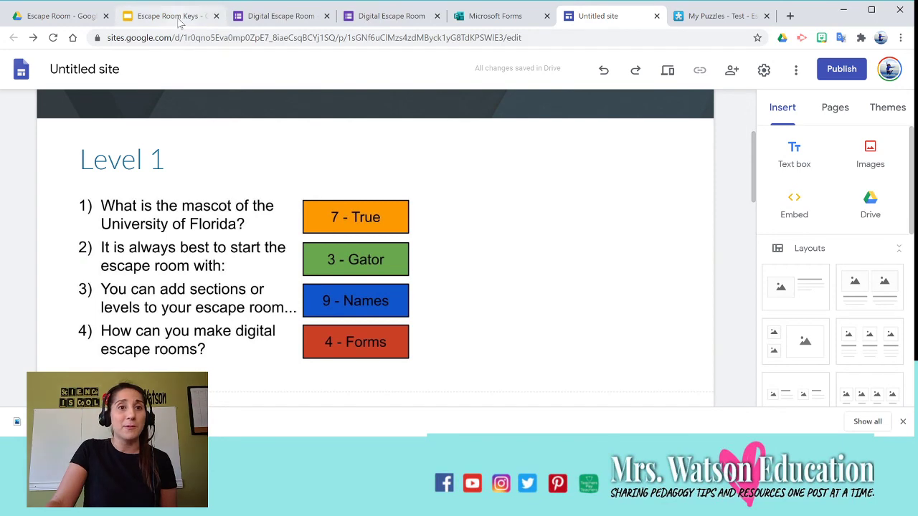
scroll(593, 277, down, 4)
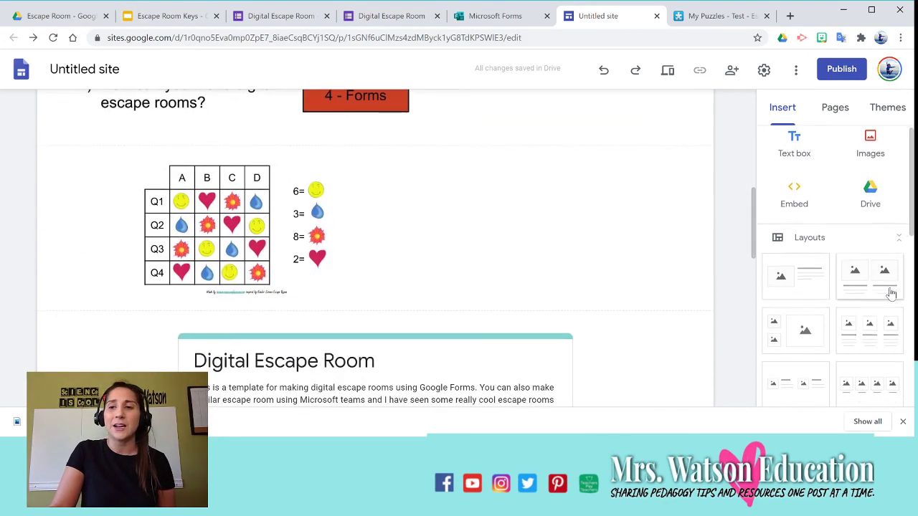
scroll(882, 297, down, 6)
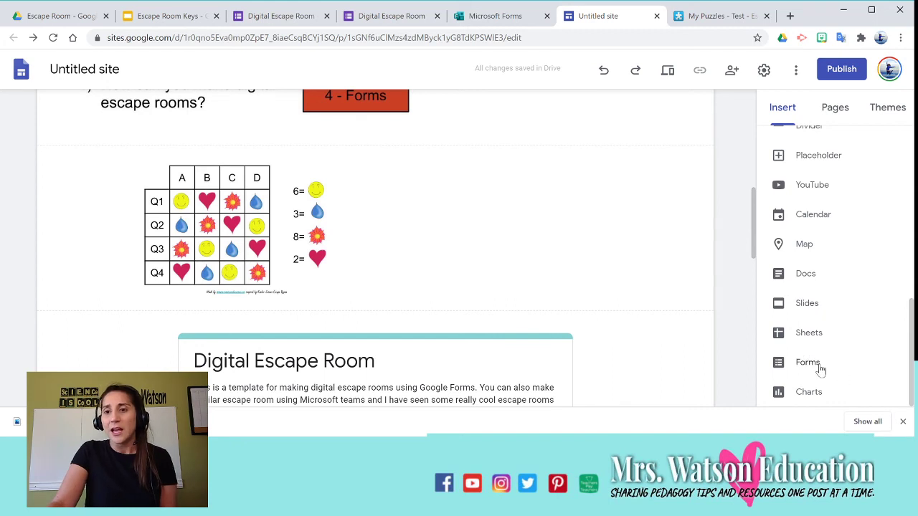
scroll(406, 281, down, 4)
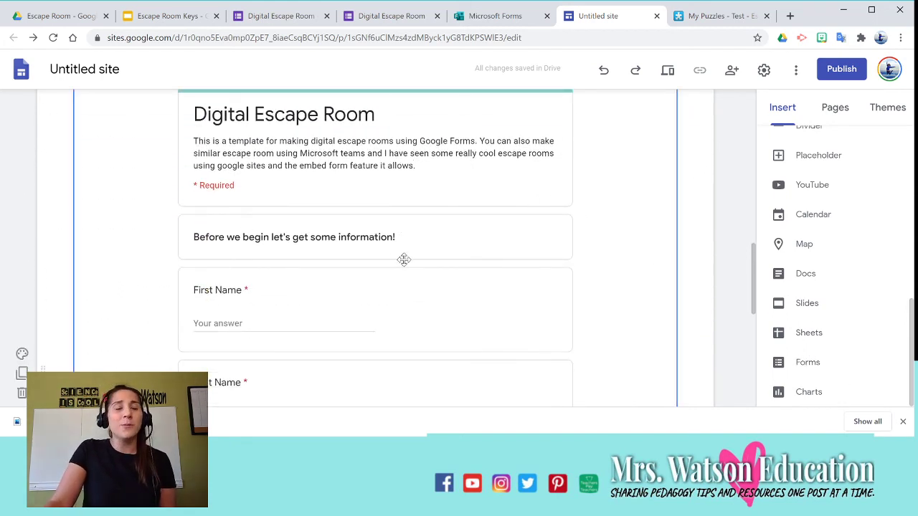
scroll(365, 232, up, 10)
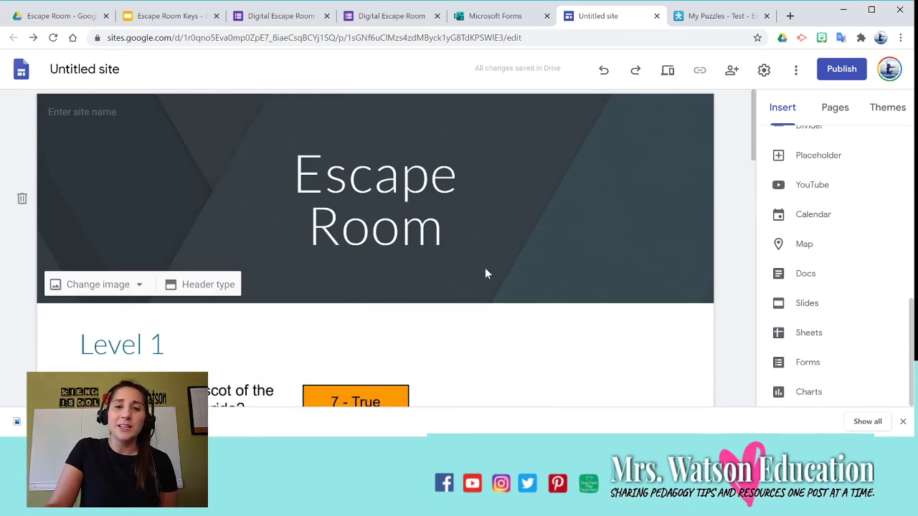
scroll(485, 272, down, 5)
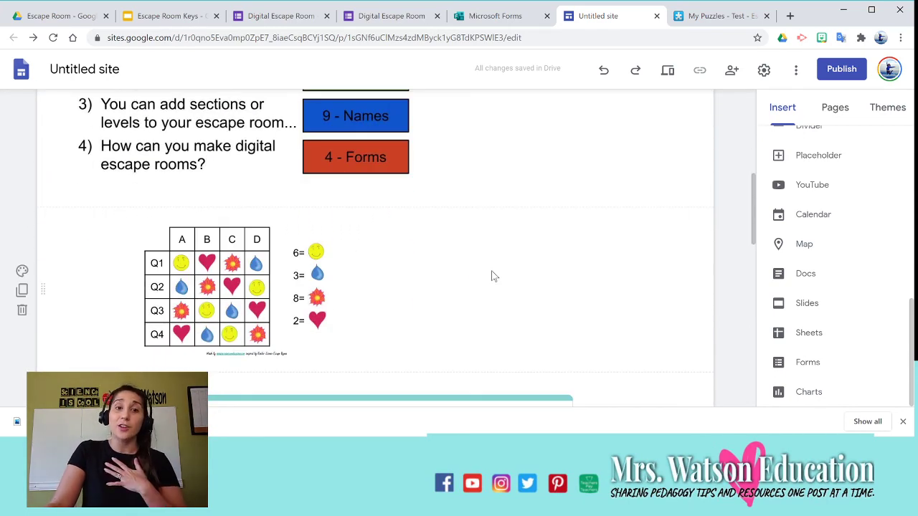
scroll(493, 276, down, 3)
scroll(492, 270, down, 2)
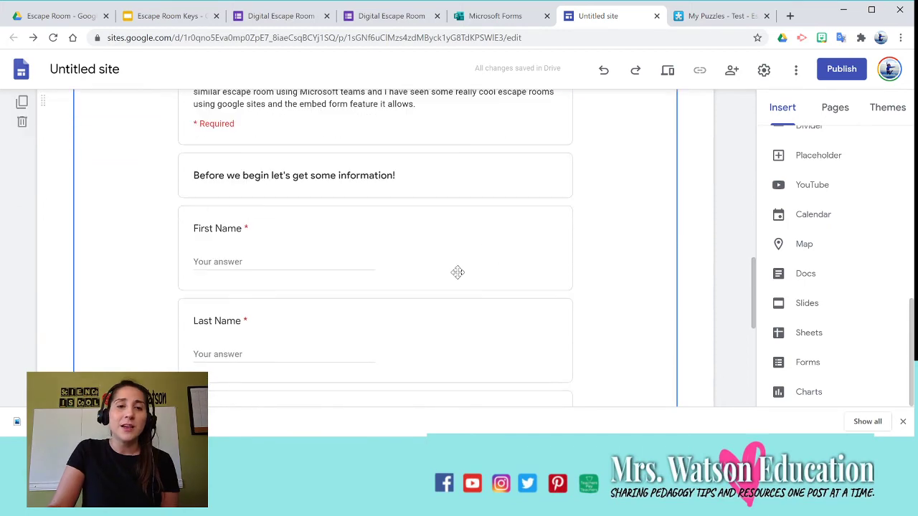
scroll(457, 271, up, 2)
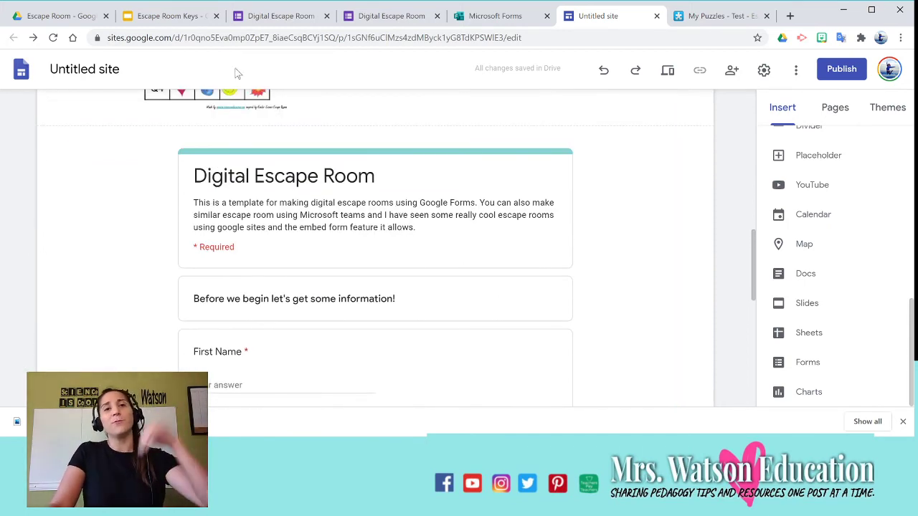
Check the slides, Drive folder and site, then return to the Digital Escape Room form.
click(168, 16)
click(59, 16)
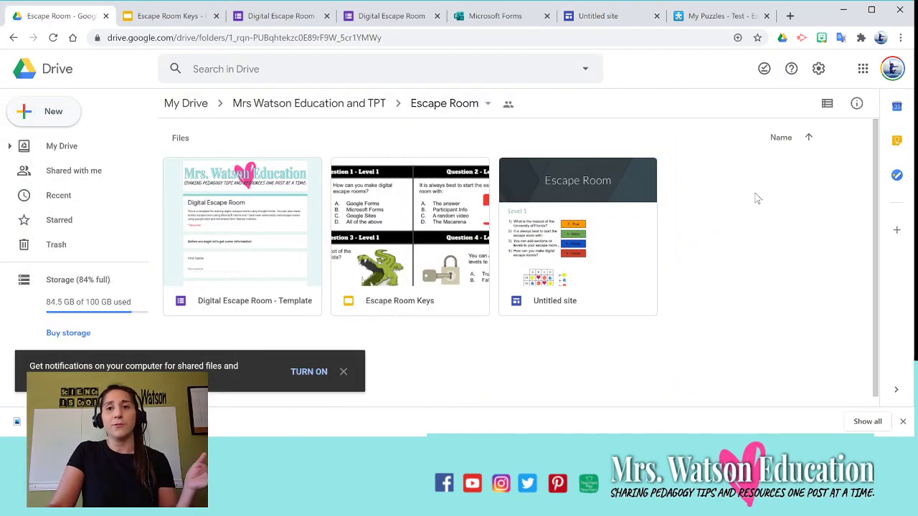
click(598, 16)
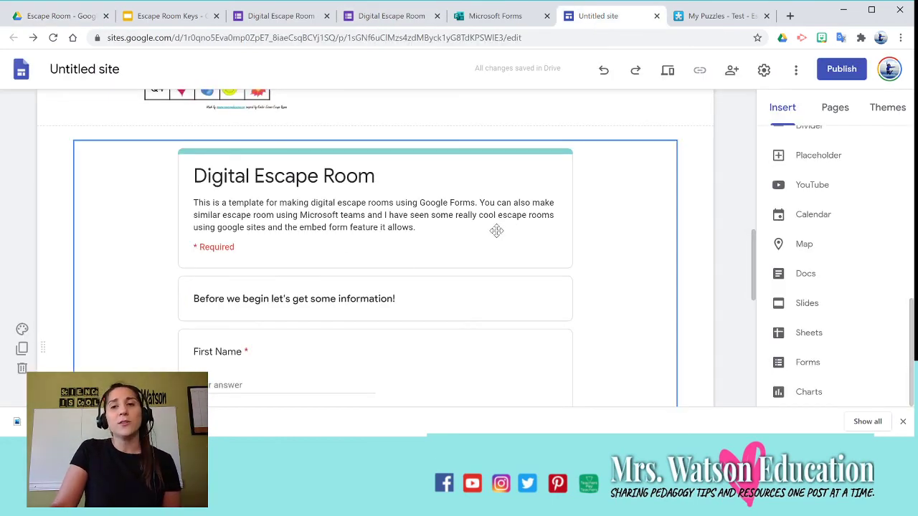
scroll(423, 293, up, 5)
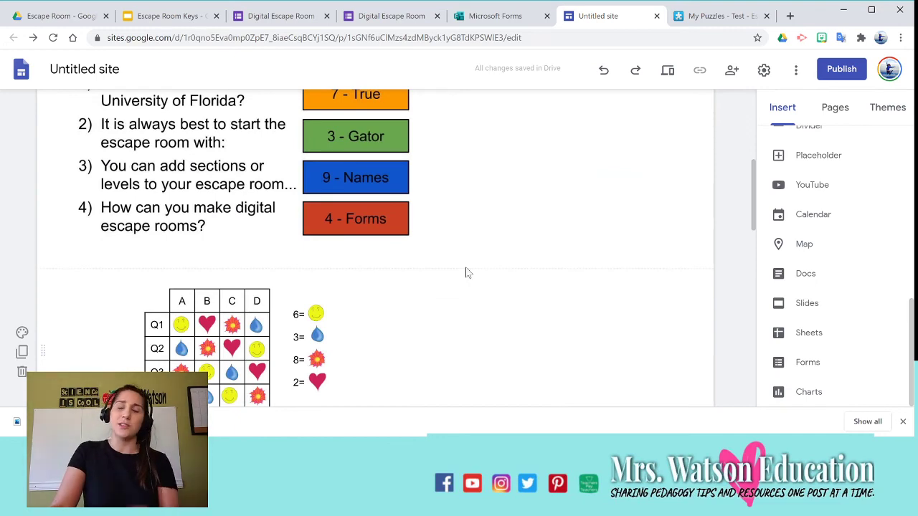
scroll(480, 135, up, 3)
click(282, 16)
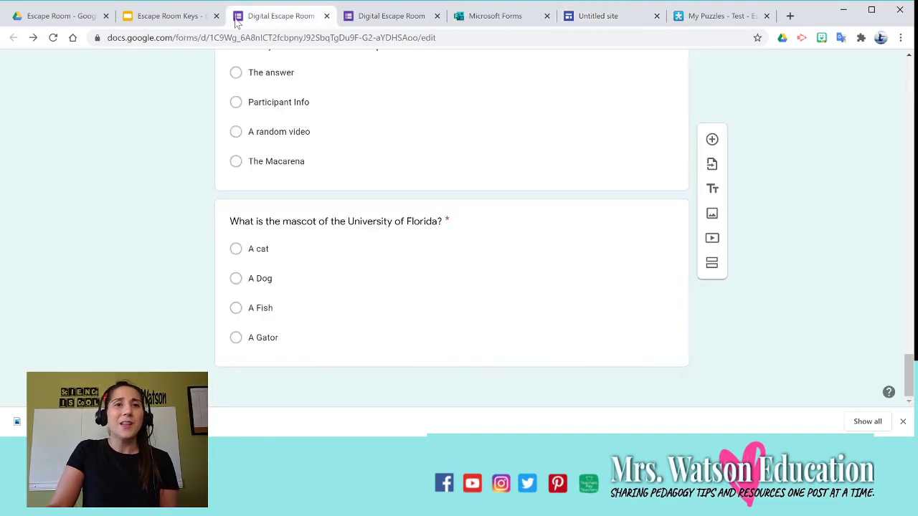
scroll(396, 205, up, 10)
scroll(393, 204, up, 10)
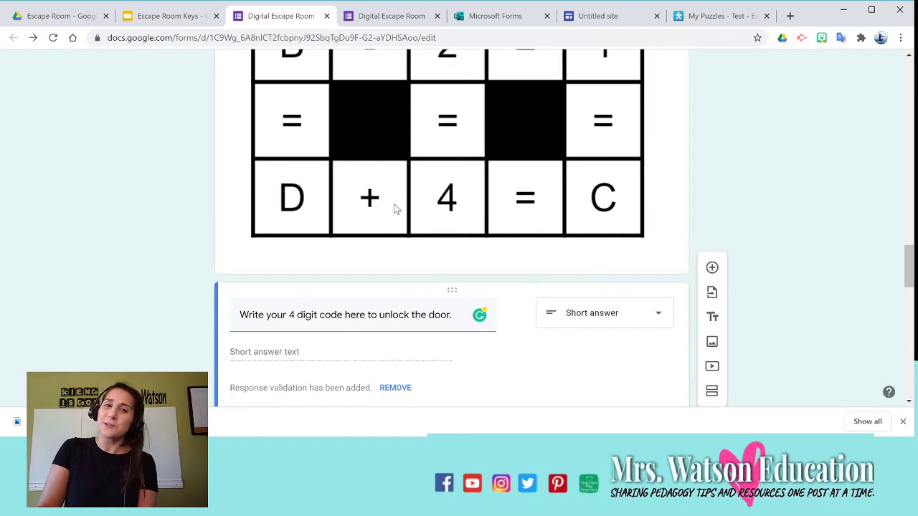
scroll(397, 206, up, 10)
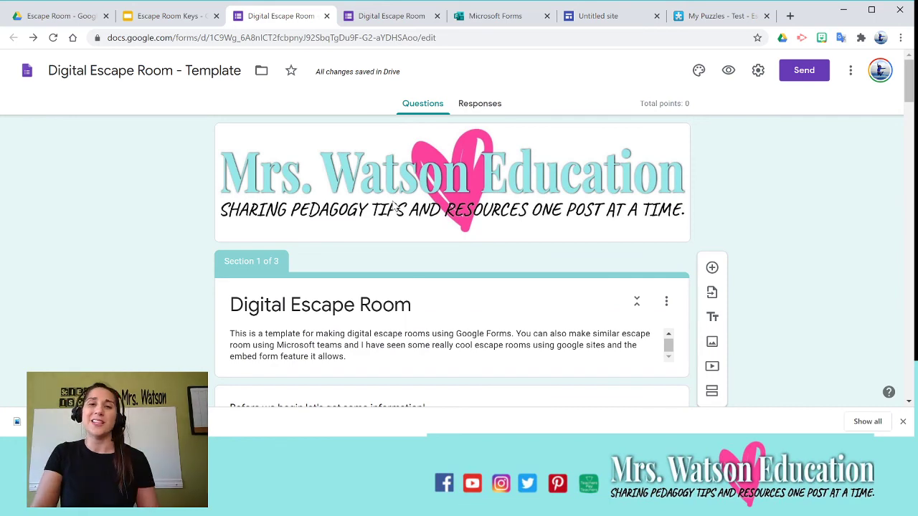
scroll(509, 294, down, 3)
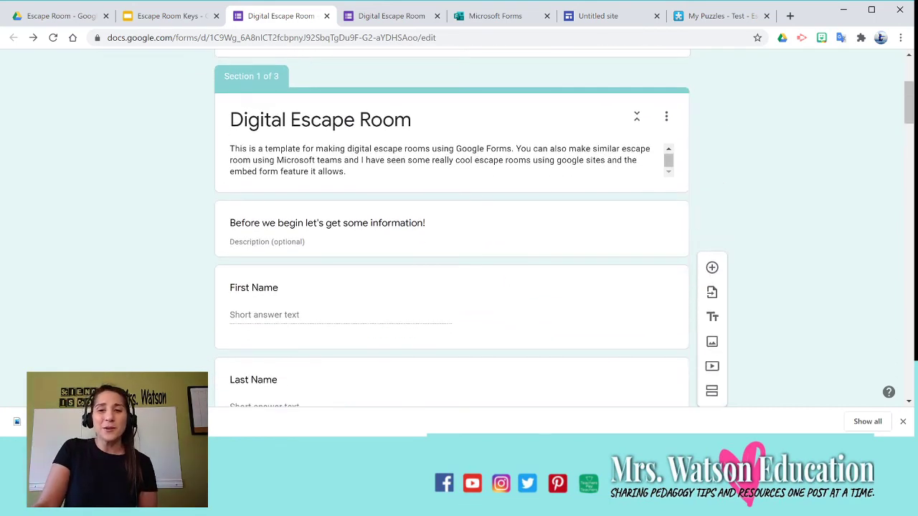